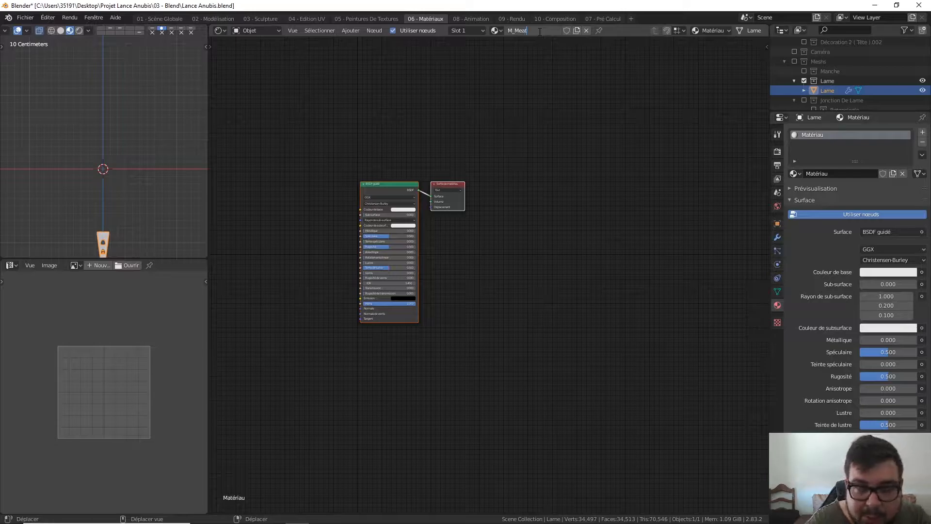
- Rename the blade's material as M_MetalEnergie_Lame
type("ta")
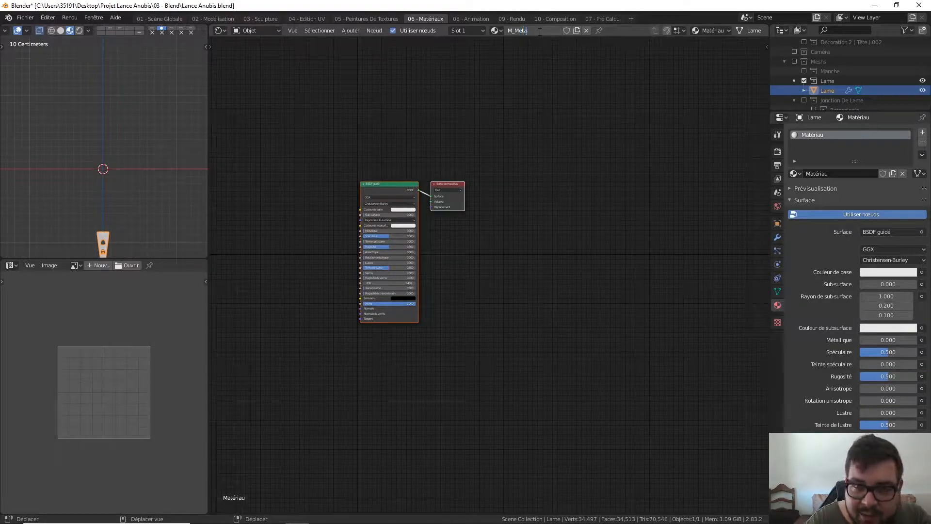
type("lEnengie")
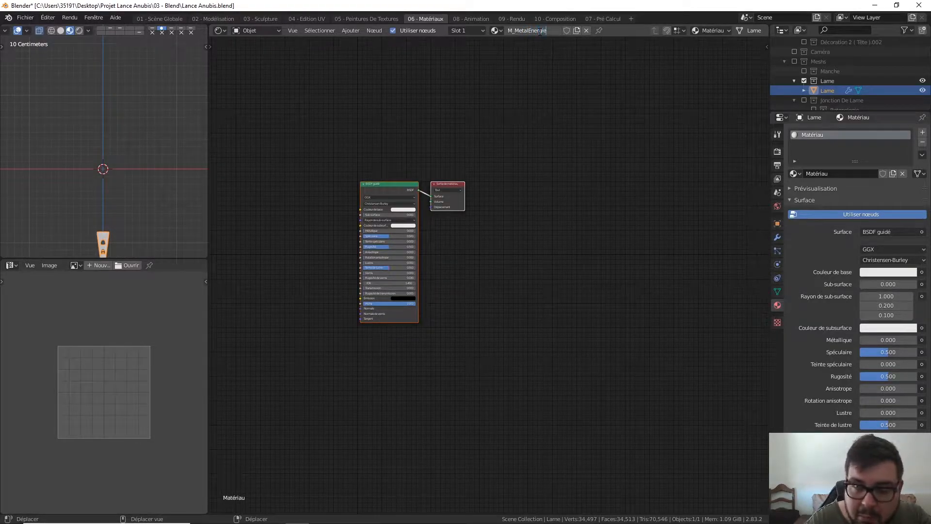
type(".Lame")
key("Return")
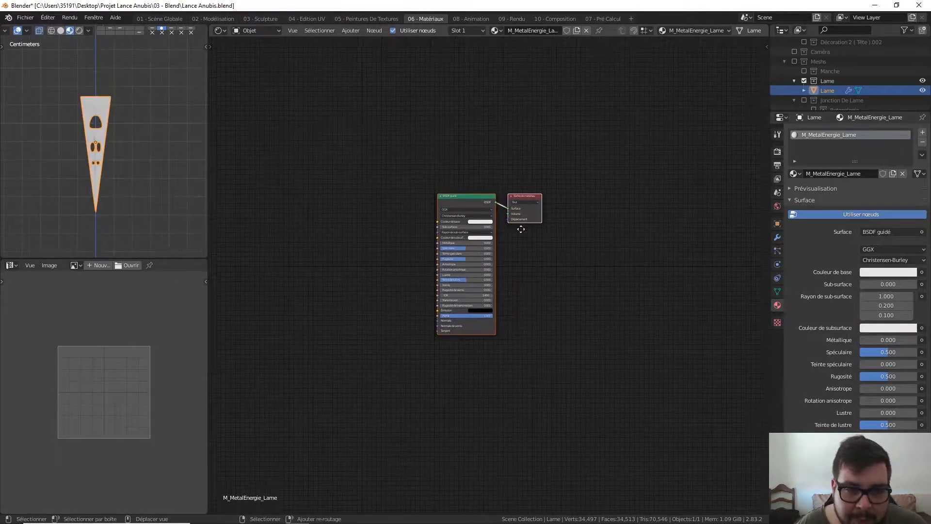
- Set the metallic value of the blade material's Principled BSDF to 1.000
middle_click_drag(519, 228, 544, 228)
scroll(477, 217, "up", 3)
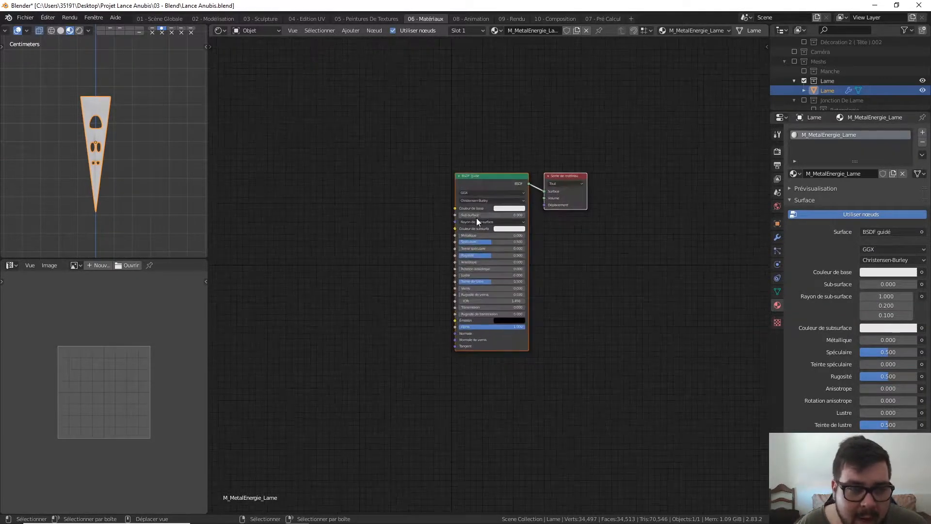
scroll(470, 228, "up", 1)
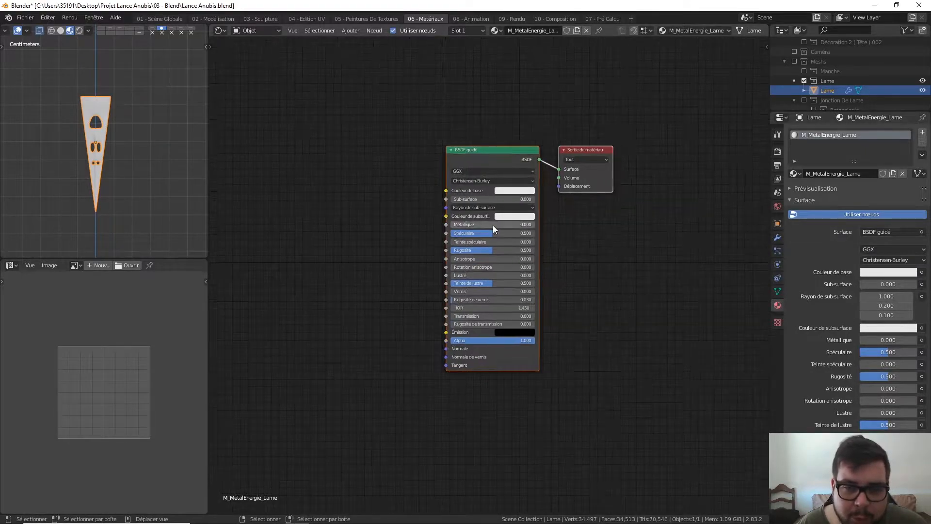
key("g")
left_click(594, 225)
left_click_drag(594, 228, 620, 228)
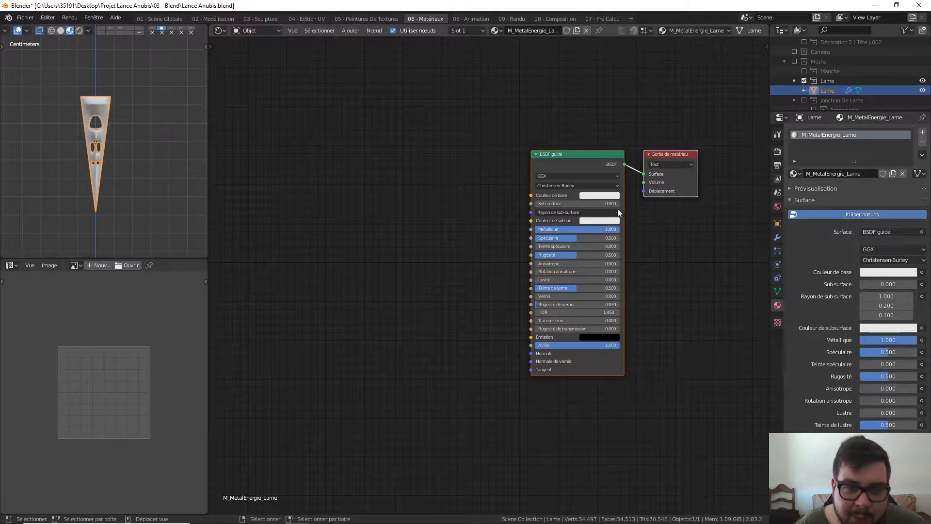
- Darken the Principled BSDF's base colour to a near-black grey by lowering its HSV value
left_click_drag(583, 155, 492, 149)
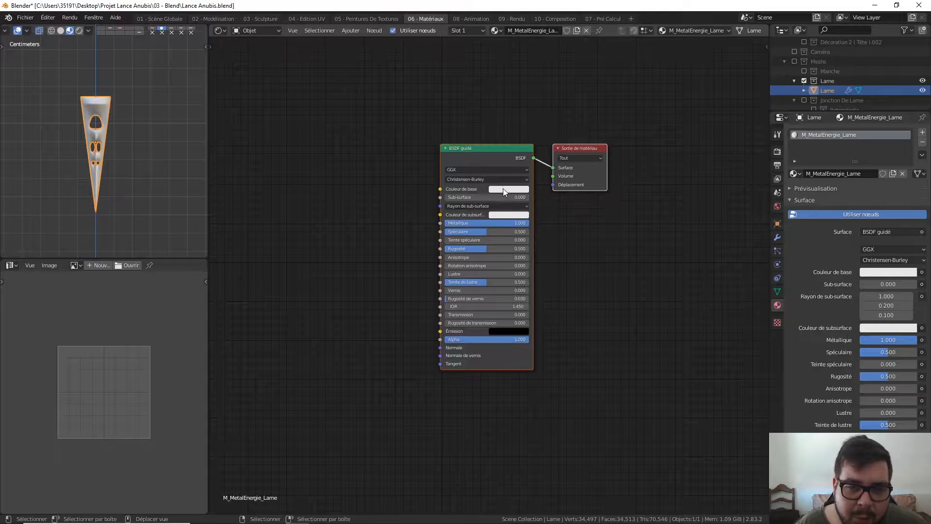
left_click(505, 189)
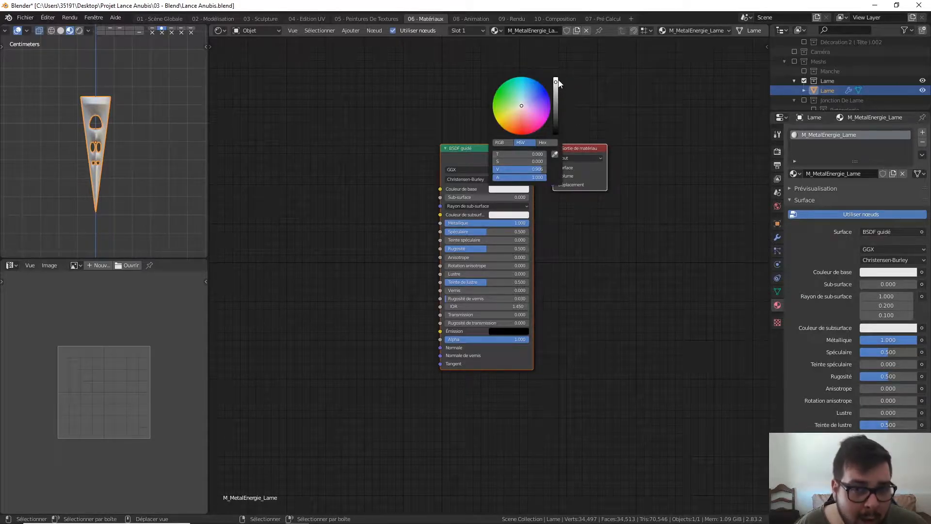
left_click_drag(558, 83, 556, 88)
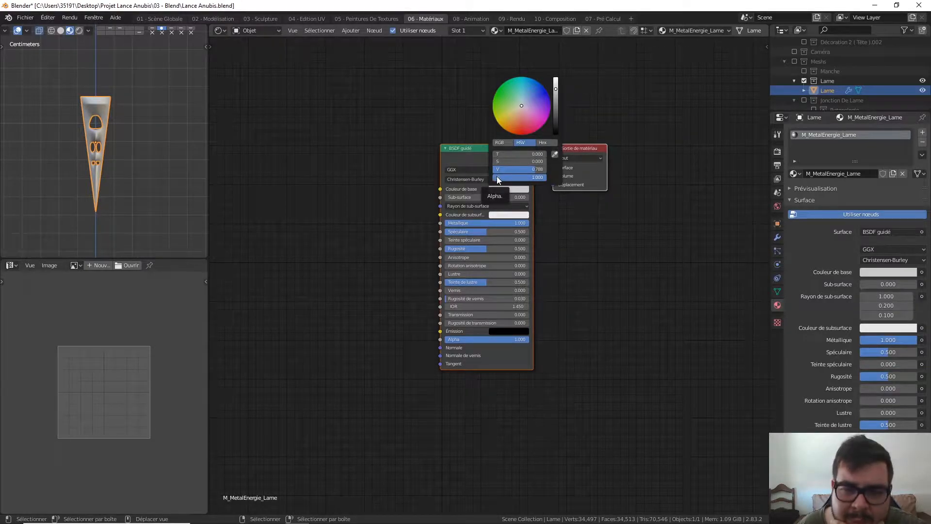
left_click(518, 168)
type("0")
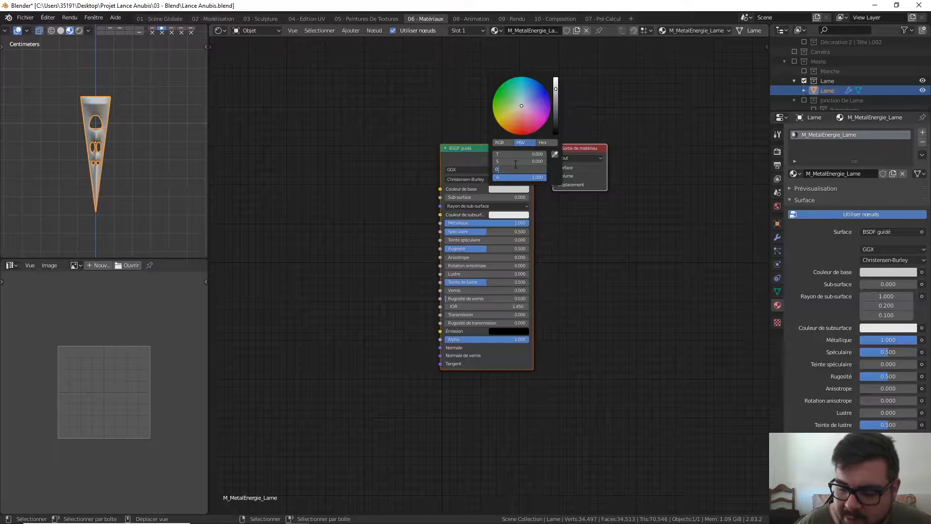
key("Return")
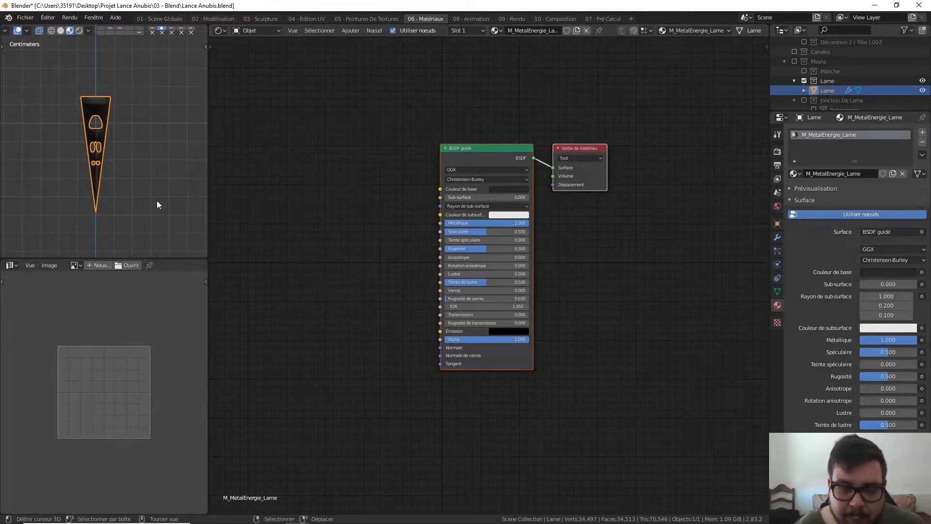
- Set the Principled BSDF's roughness to 0 and deselect the blade to inspect its surface
left_click_drag(481, 246, 437, 247)
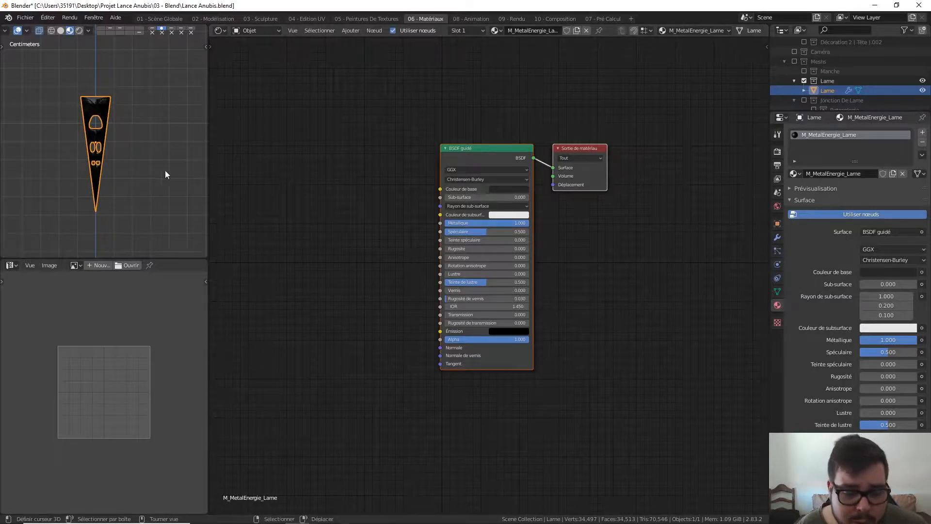
key("a")
left_click(138, 121)
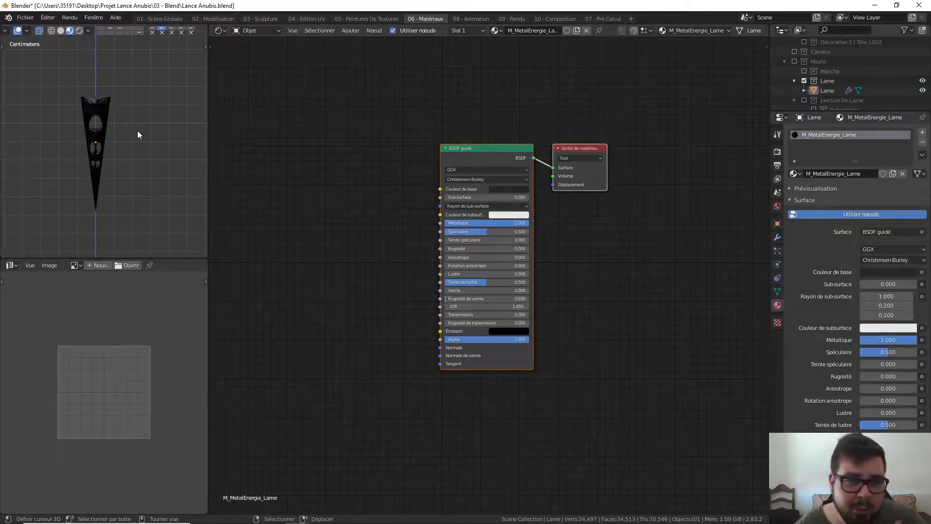
scroll(139, 176, "up", 2)
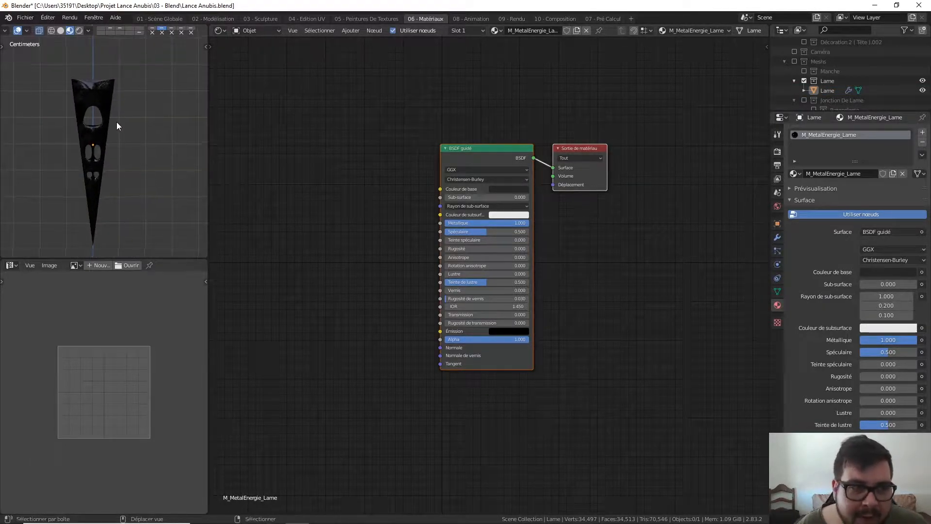
scroll(118, 121, "up", 3)
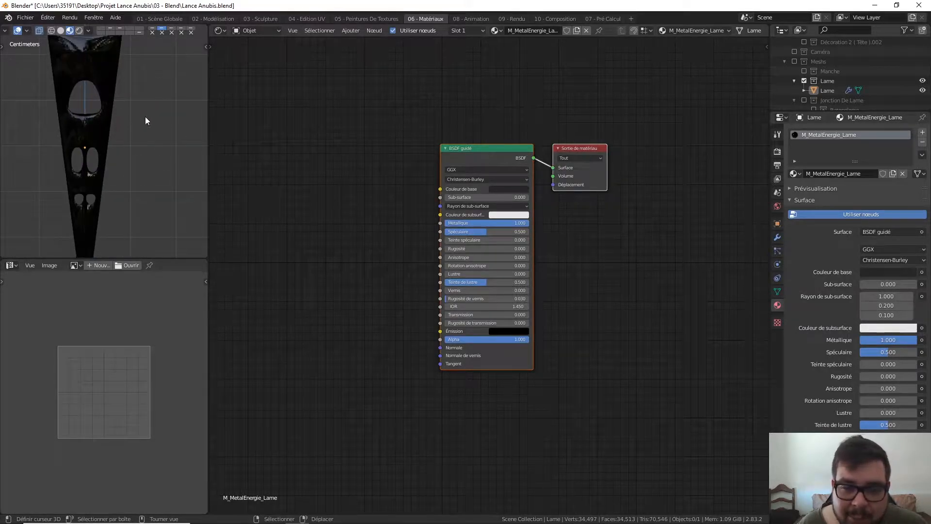
- Add a Voronoi texture node before the Principled BSDF and preview its output on the blade
middle_click_drag(459, 225, 509, 212)
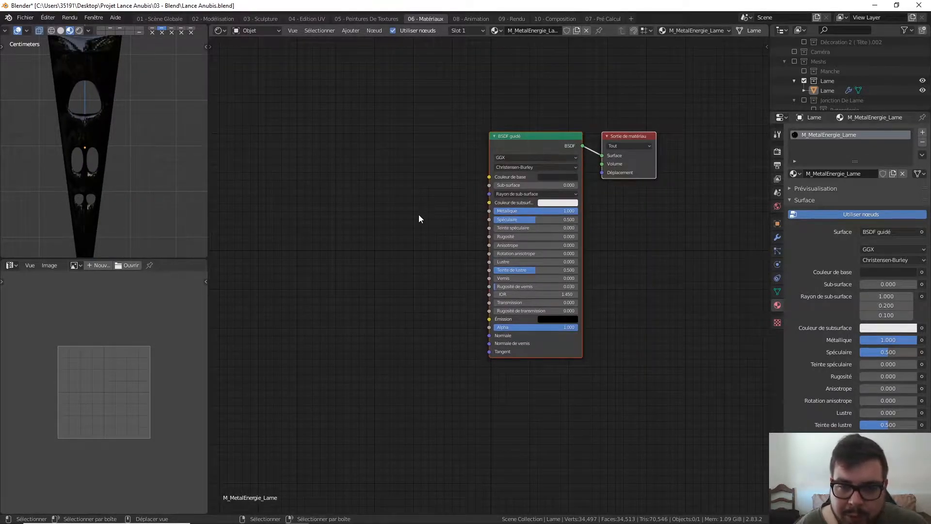
key("shift+a")
mouse_move(404, 208)
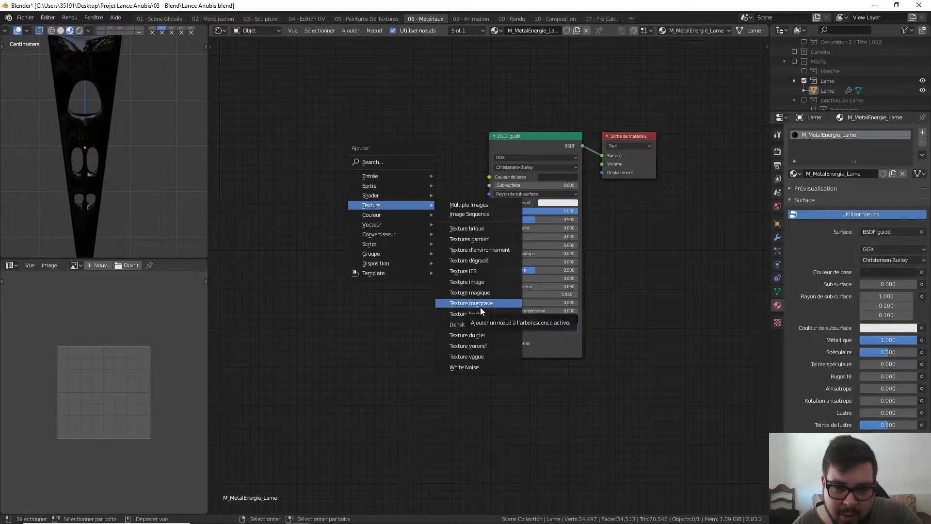
left_click(491, 347)
left_click(272, 251)
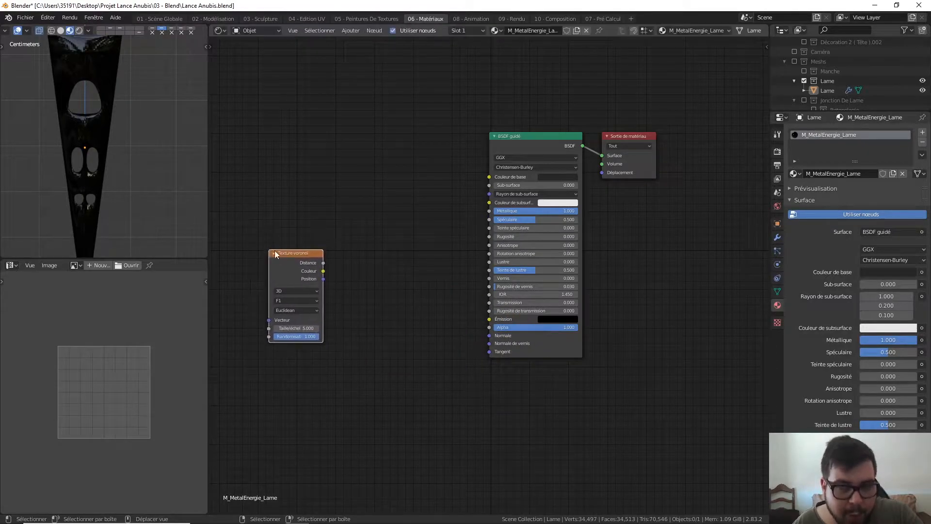
left_click(301, 252, "ctrl+shift")
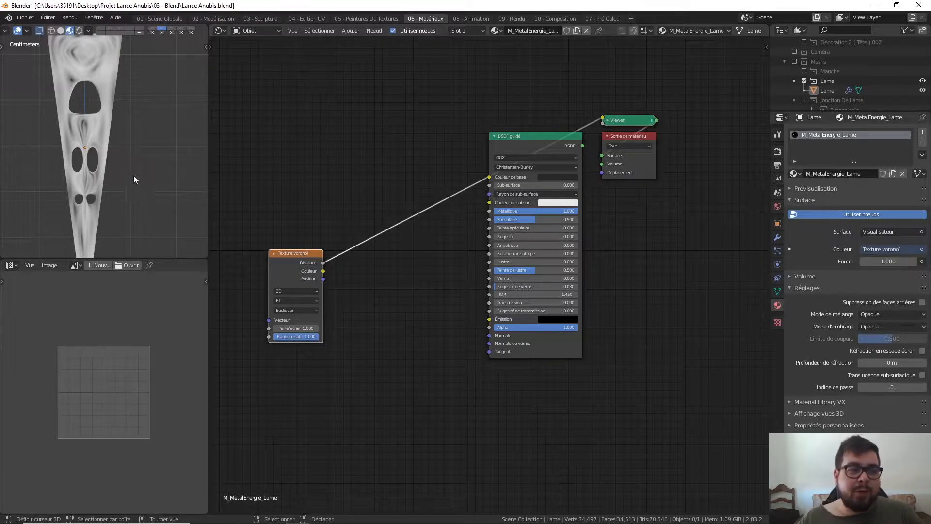
scroll(135, 159, "down", 2)
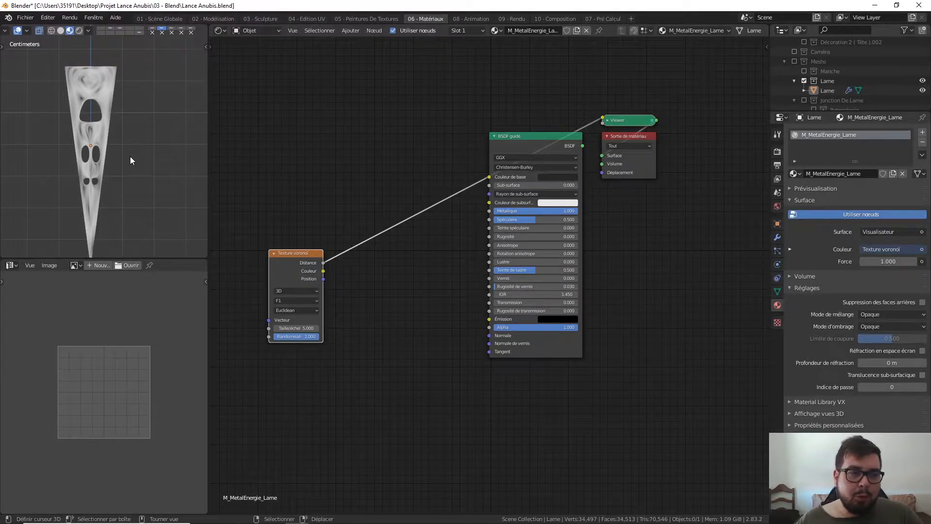
scroll(131, 160, "up", 2)
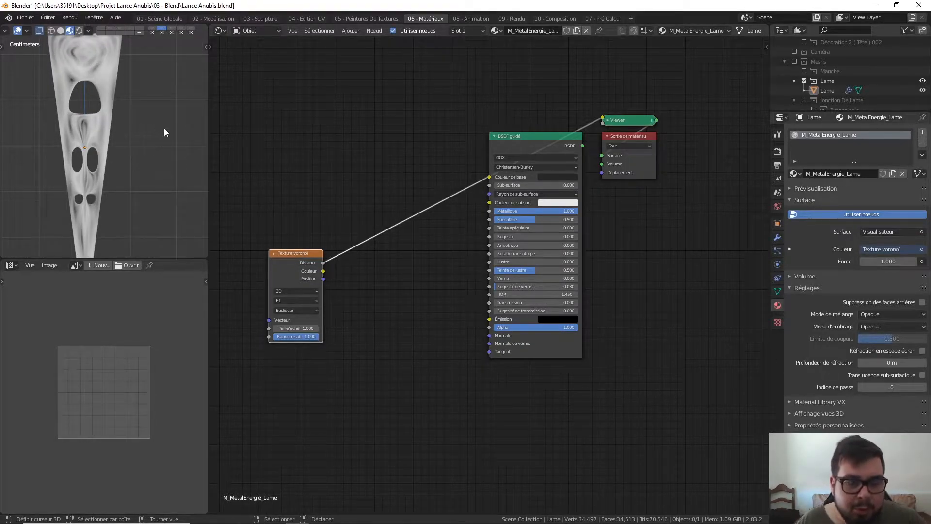
scroll(155, 92, "down", 3)
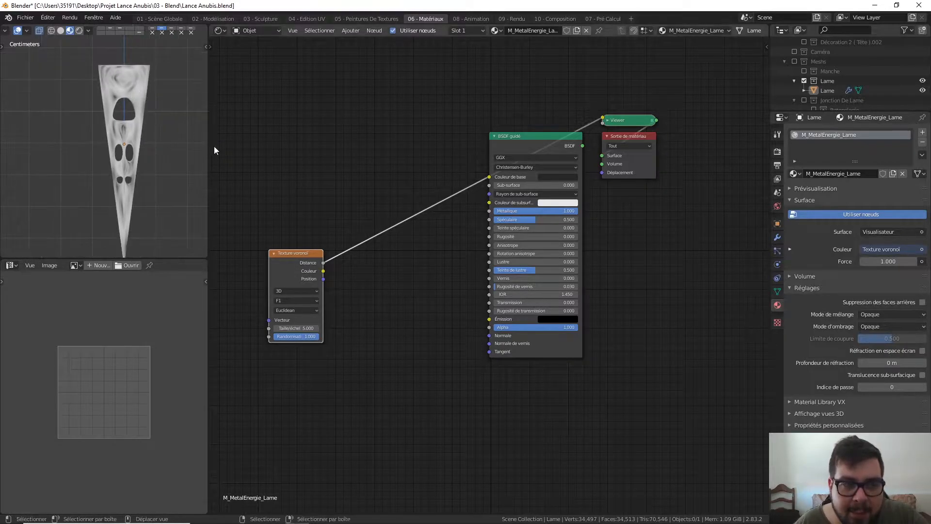
- Add texture coordinate and mapping nodes to the Voronoi texture, and feed the mapping vector from the Object coordinates
middle_click_drag(302, 161, 342, 147)
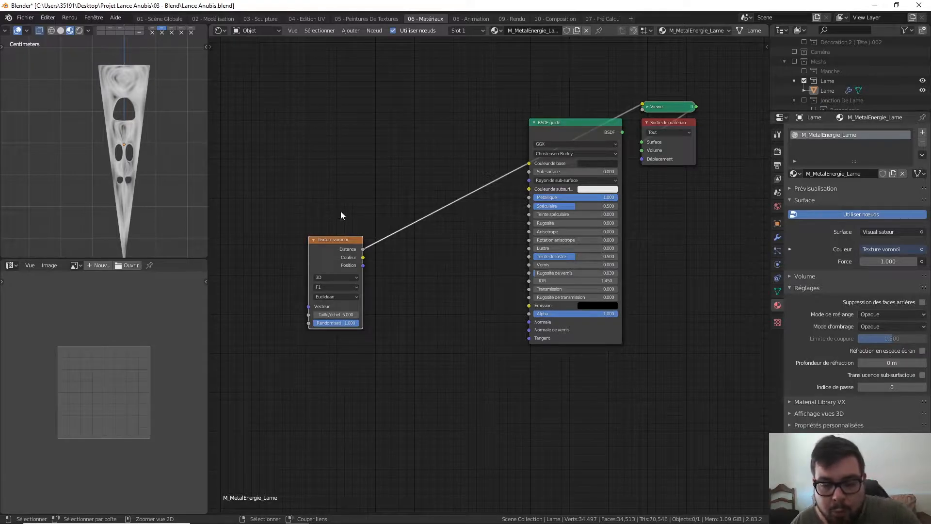
key("ctrl+t")
middle_click_drag(326, 184, 442, 135)
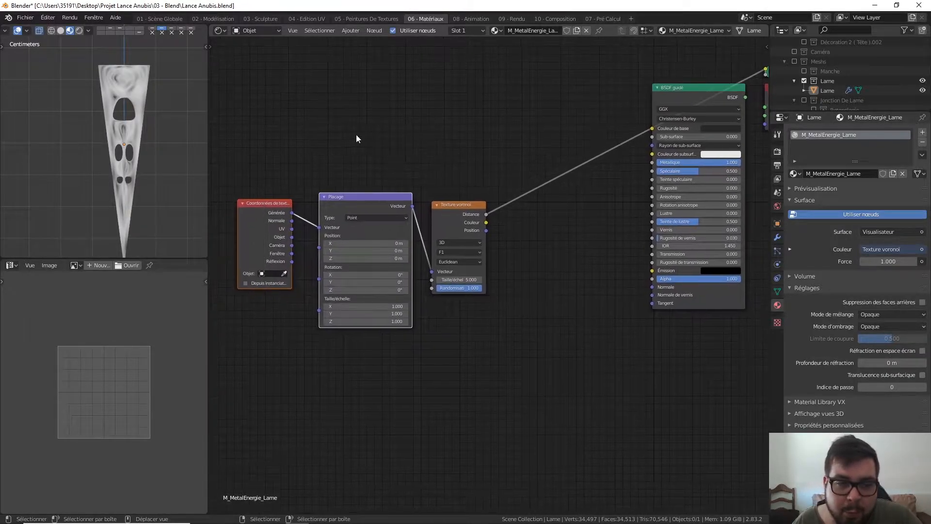
left_click(293, 235)
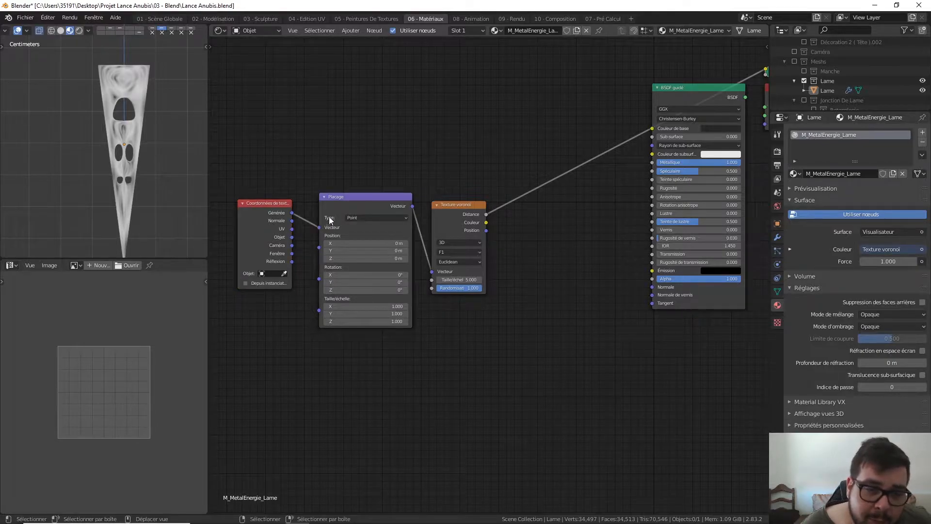
left_click_drag(293, 236, 319, 227)
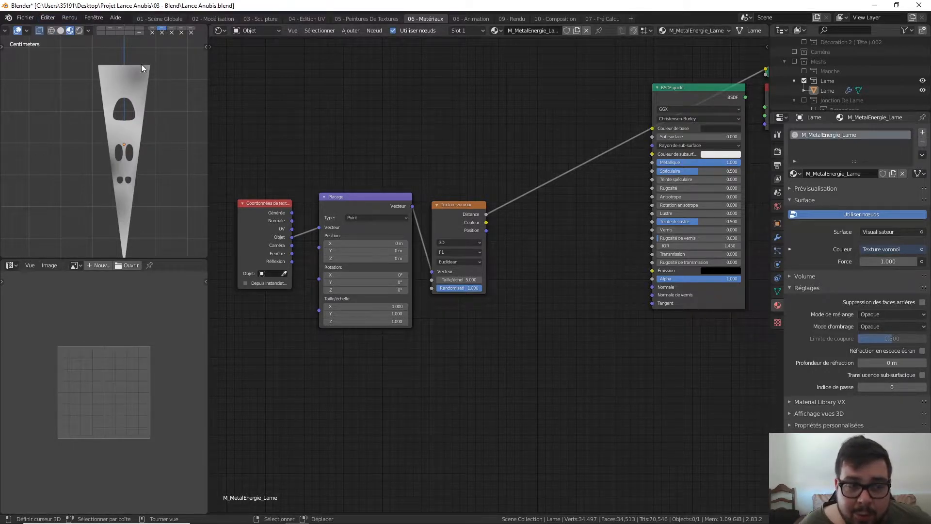
- Set the Voronoi texture's scale to about 60.9 and examine the pattern on the blade up close
left_click_drag(458, 280, 606, 279)
scroll(155, 127, "up", 3)
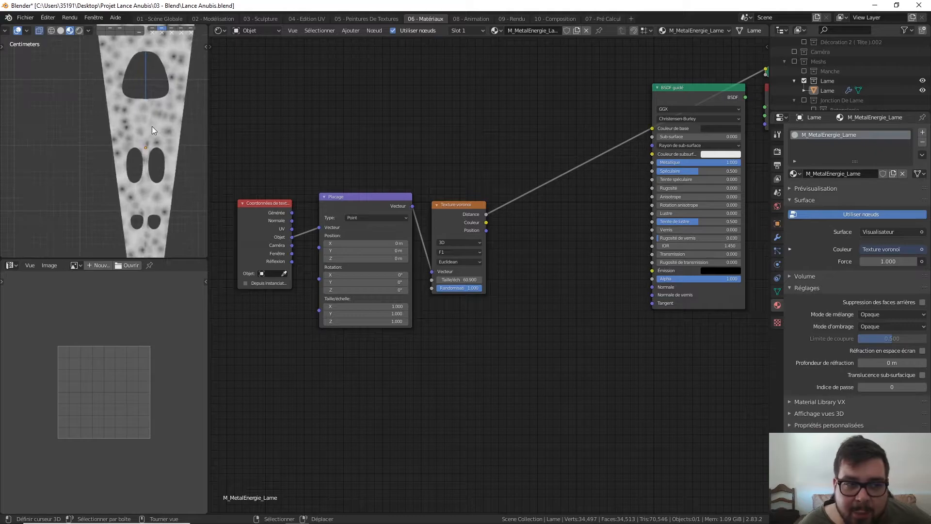
scroll(142, 148, "up", 5)
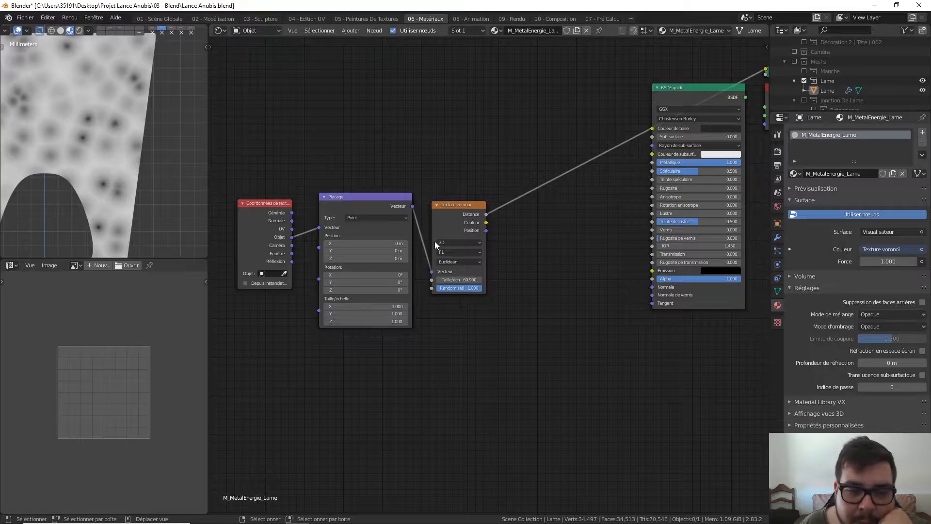
- Switch the Voronoi texture's feature output to Smooth F1 and its distance metric to Manhattan
scroll(434, 240, "up", 2)
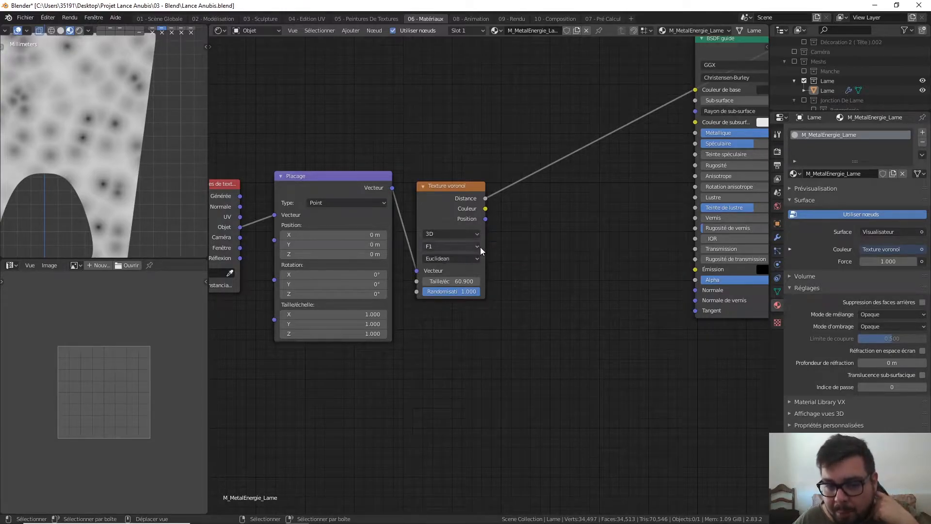
left_click(463, 246)
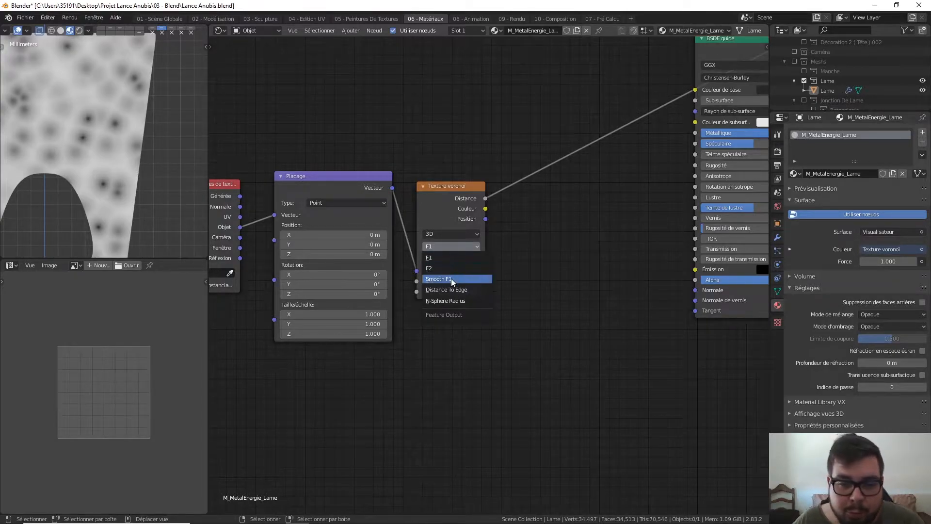
left_click(451, 278)
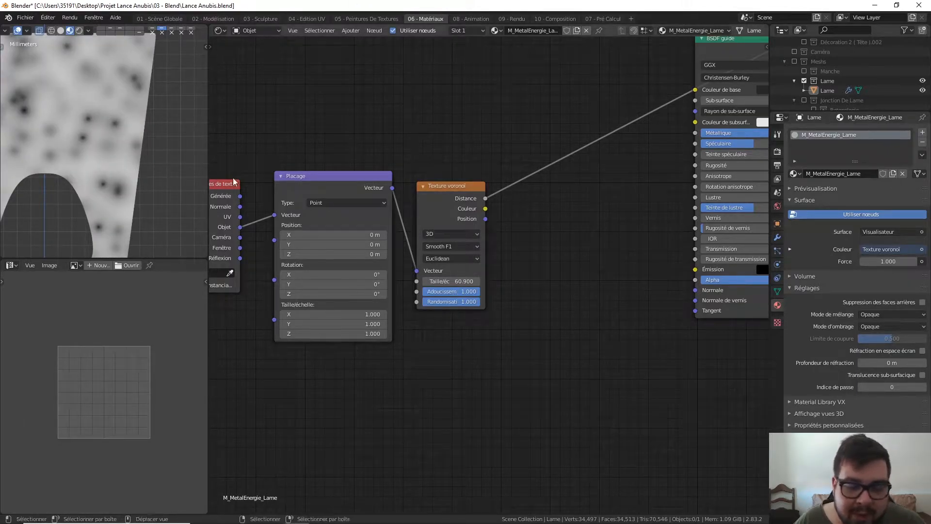
left_click(472, 260)
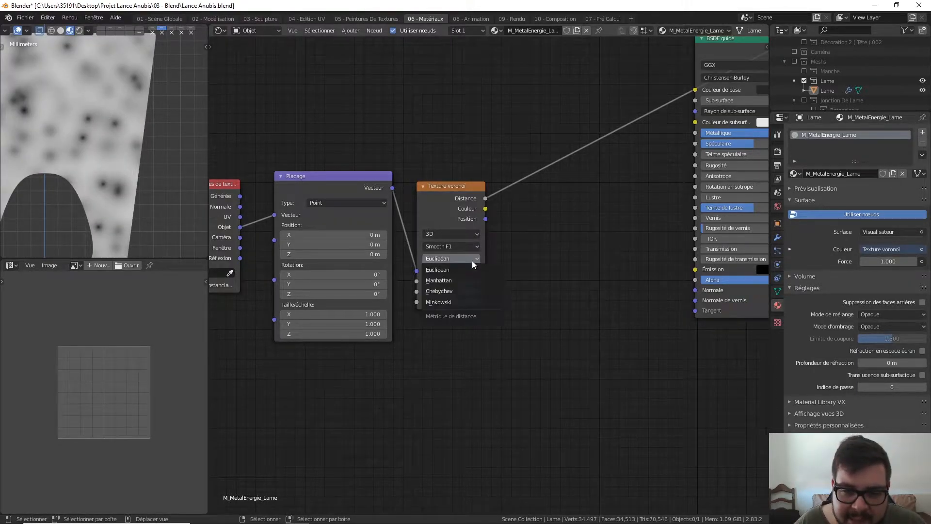
left_click(451, 280)
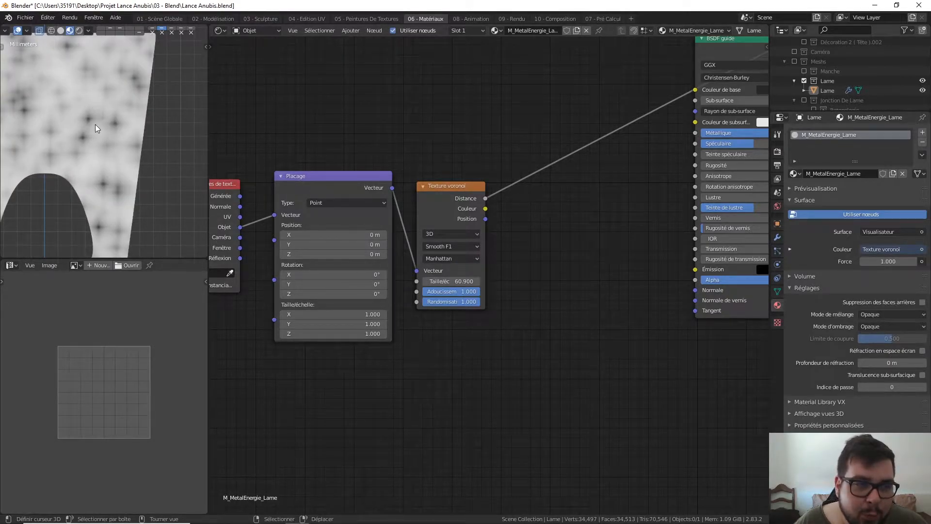
- Set the Voronoi texture's scale to 55
left_click(463, 282)
key("BackSpace")
key("BackSpace")
key("BackSpace")
key("BackSpace")
type("55")
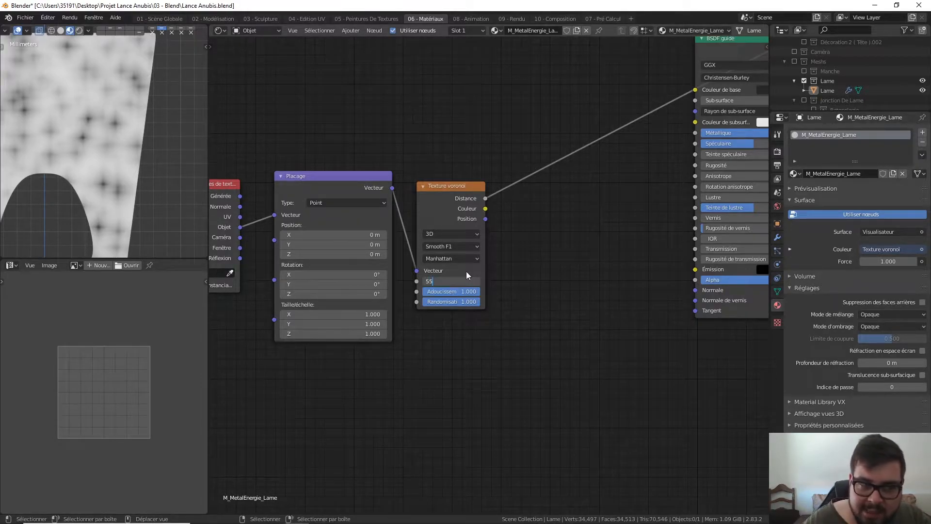
key("Return")
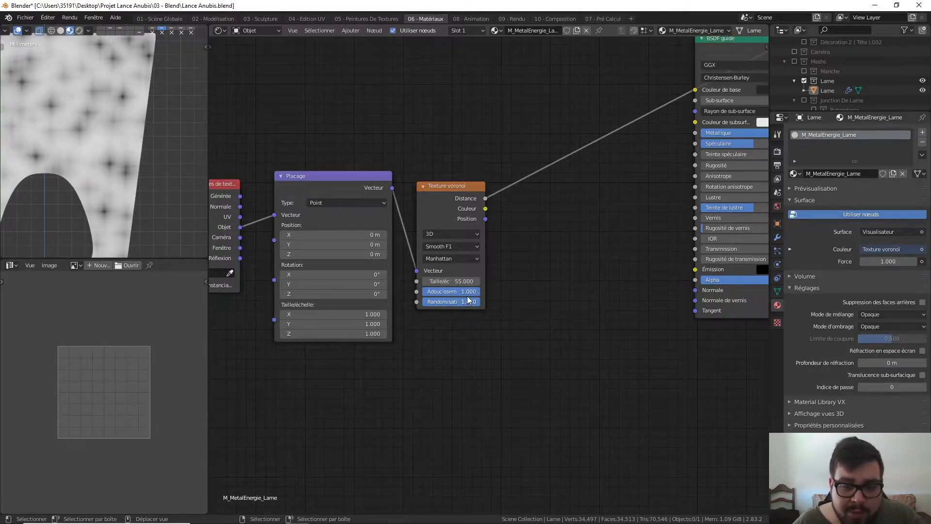
- Add a color ramp node on the link leaving the Voronoi texture's Distance output
middle_click_drag(567, 219, 485, 222)
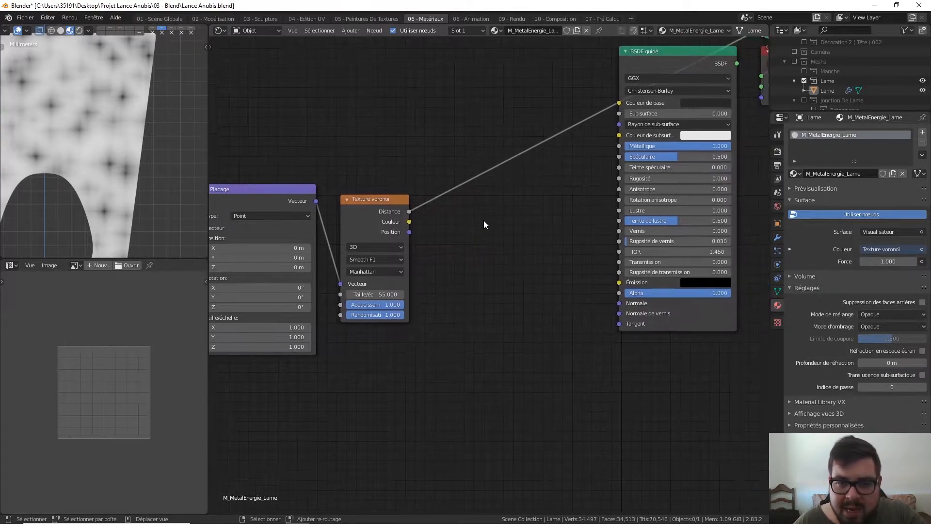
key("shift+a")
mouse_move(456, 238)
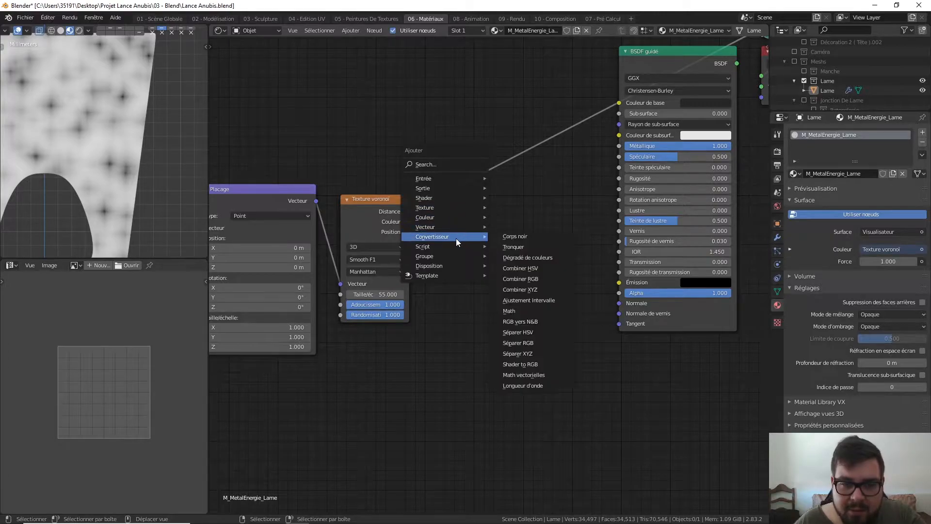
left_click(528, 257)
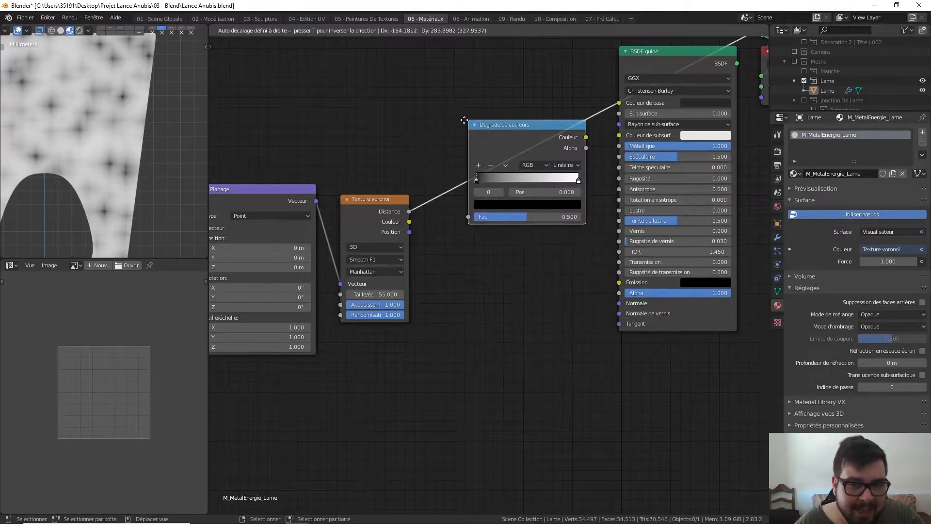
left_click(436, 131)
- Set the color ramp's black stop to position 0.477 to sharpen the dark spots on the blade
left_click_drag(457, 179, 488, 176)
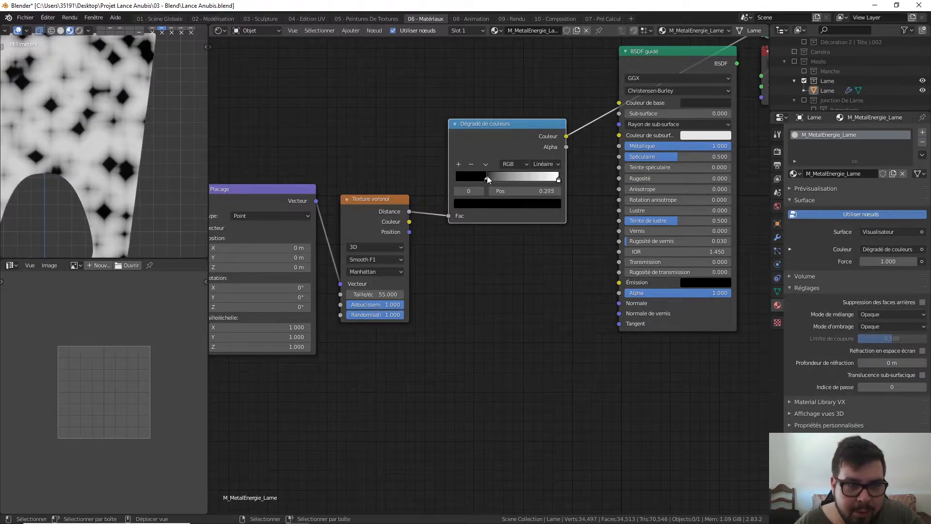
mouse_move(558, 183)
left_mouse_down()
mouse_move(466, 177)
mouse_move(549, 171)
left_mouse_up()
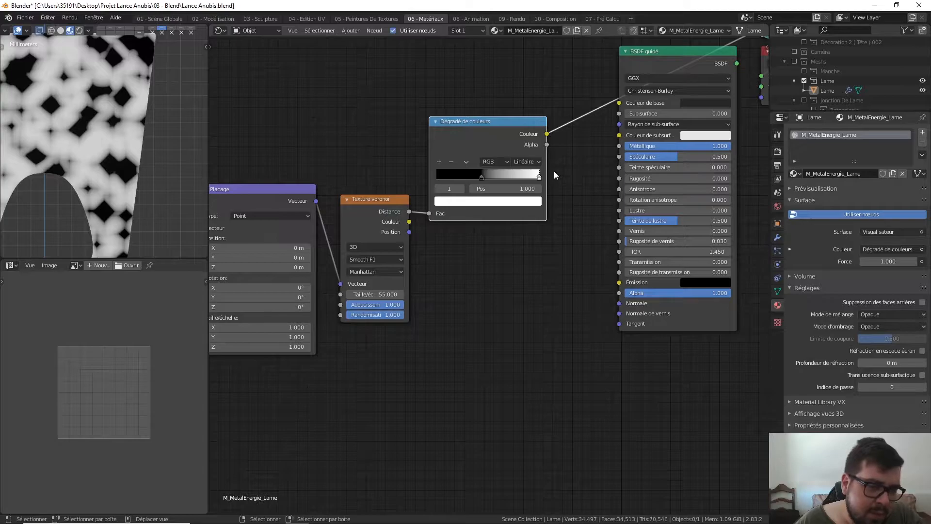
left_click_drag(485, 173, 489, 171)
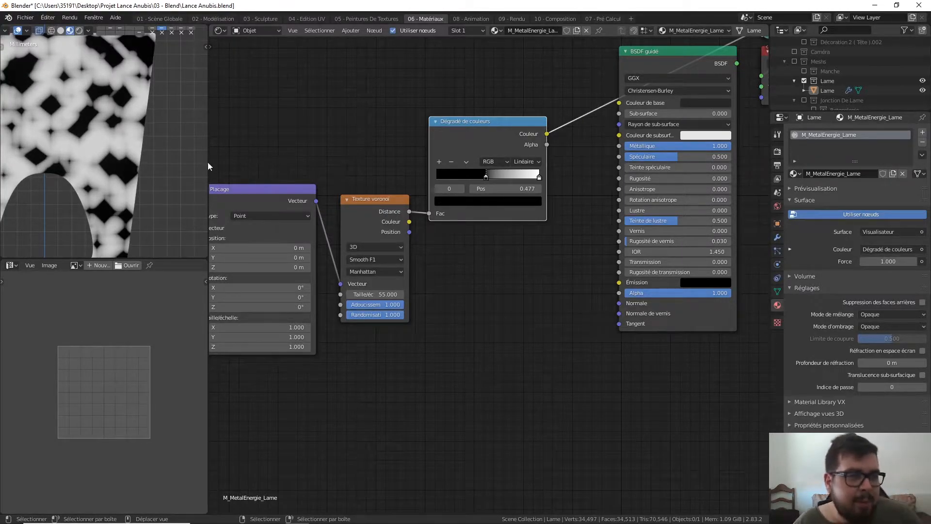
scroll(112, 159, "down", 6)
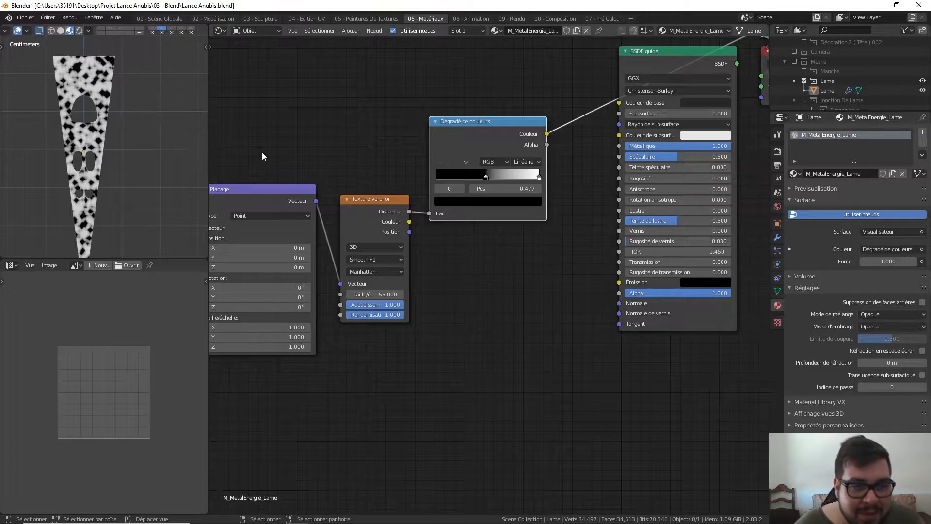
- Move the Principled BSDF below the viewer link and shift the four texture nodes left to make room
scroll(467, 190, "down", 5)
left_click_drag(474, 148, 509, 245)
left_click_drag(522, 139, 577, 129)
middle_click_drag(421, 133, 536, 103)
scroll(537, 106, "down", 2)
key("b")
left_click_drag(496, 142, 311, 296)
key("g")
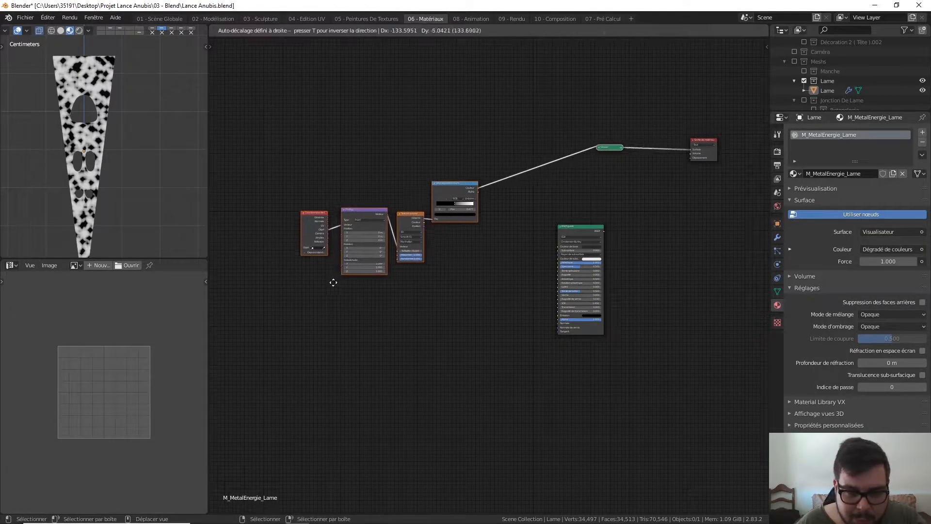
left_click(223, 298)
middle_click_drag(334, 267, 421, 243)
scroll(421, 243, "up", 2)
left_click(422, 245)
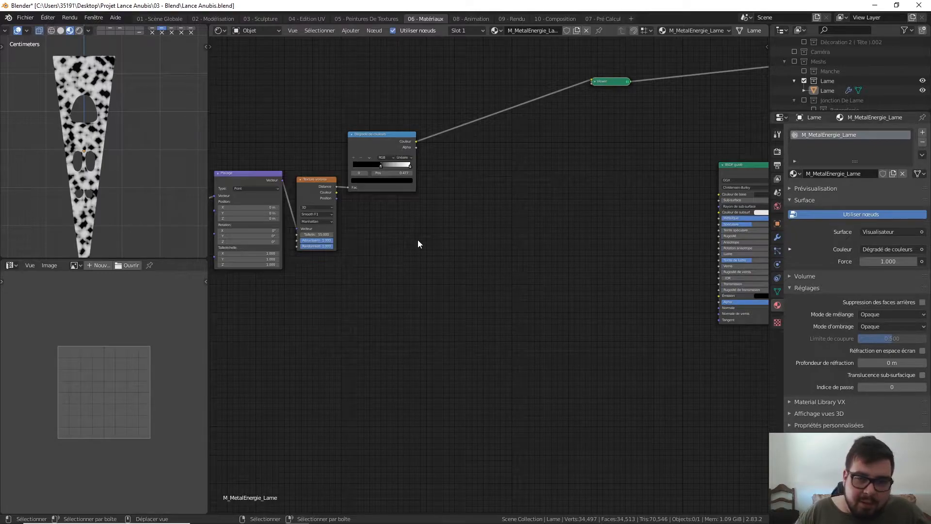
left_click(163, 18)
middle_click_drag(456, 292, 442, 317)
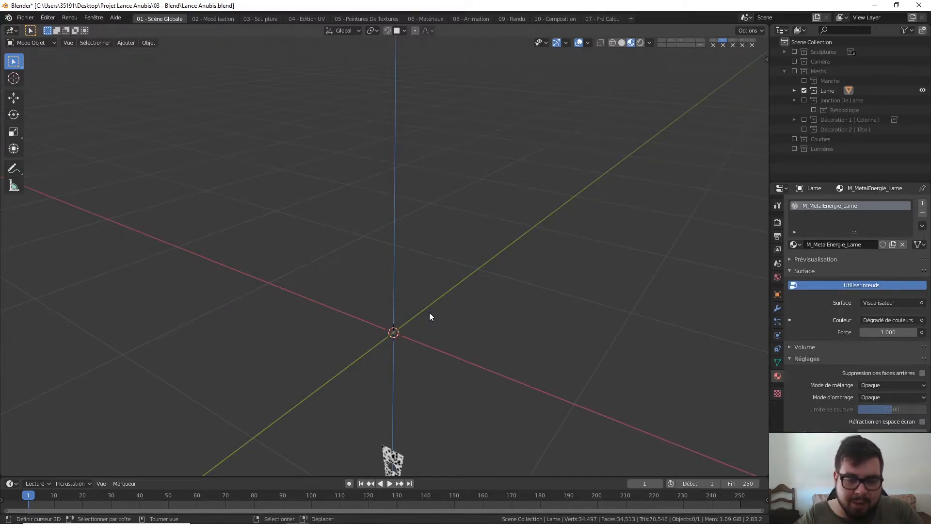
middle_click_drag(422, 322, 433, 290)
middle_click_drag(420, 330, 403, 316)
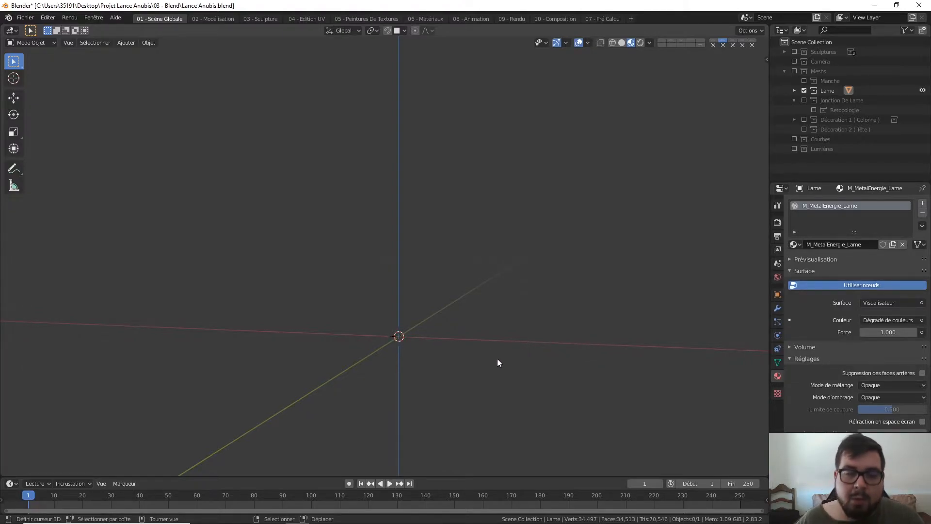
middle_click_drag(468, 348, 450, 368)
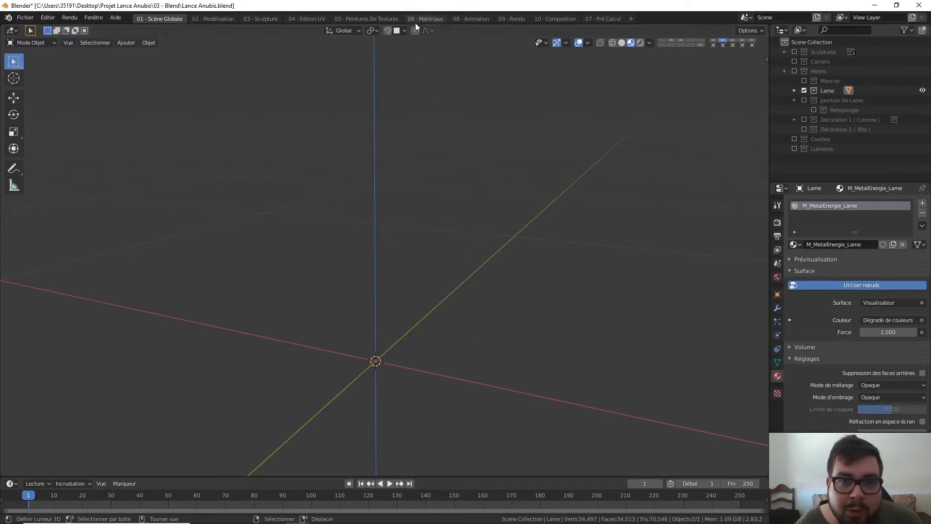
left_click(435, 18)
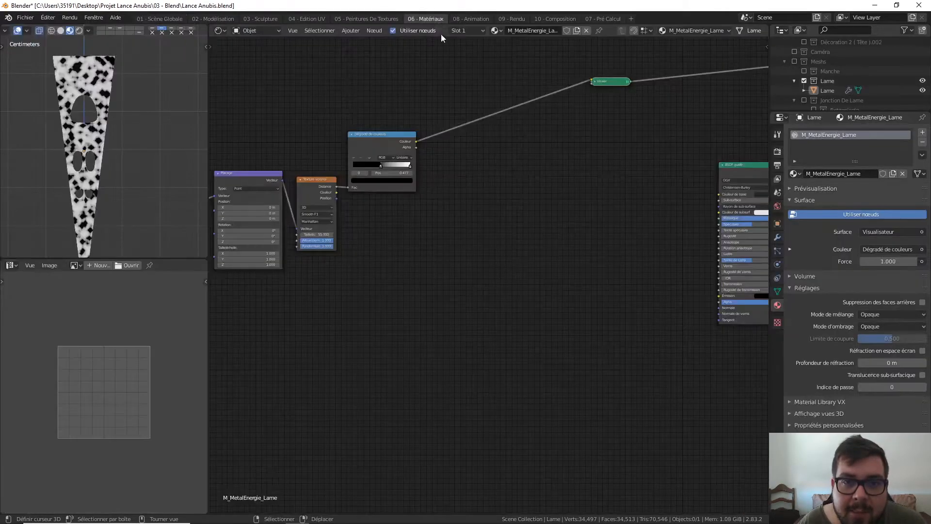
- Add an RGB input node to the right of the color ramp, below its output link
key("shift+a")
mouse_move(415, 249)
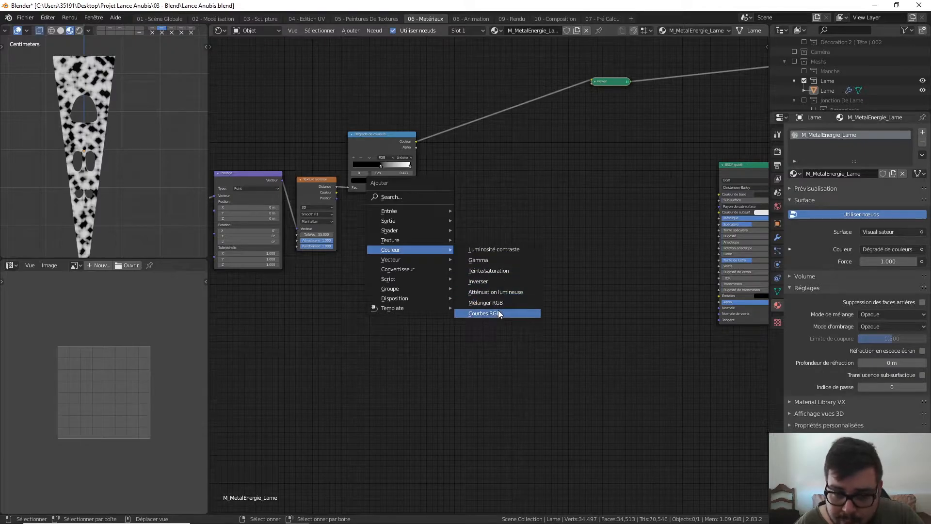
mouse_move(423, 220)
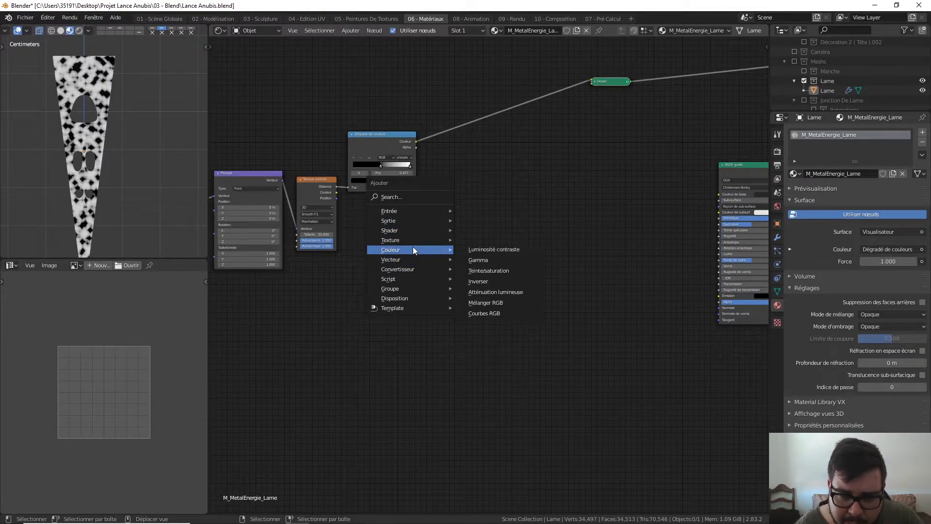
mouse_move(409, 273)
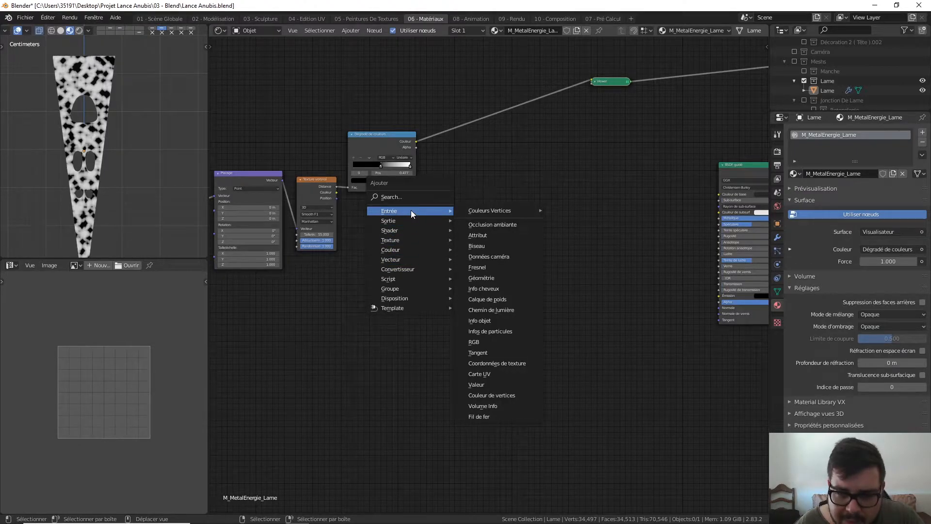
left_click(478, 341)
left_click(462, 215)
scroll(476, 343, "up", 5)
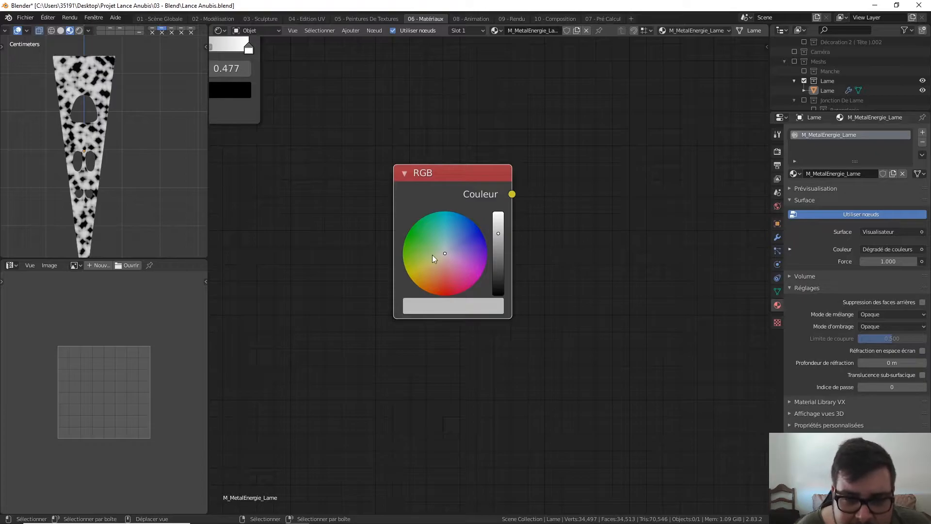
- Try red, blue, magenta, orange and cyan on the RGB node, and delete the node
left_click(443, 293)
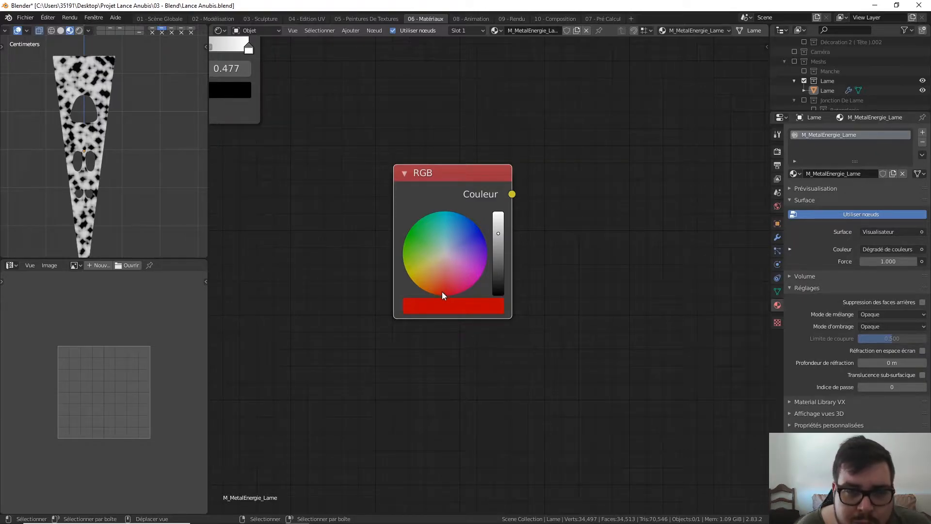
mouse_move(441, 291)
left_mouse_down()
mouse_move(408, 233)
mouse_move(479, 228)
left_mouse_up()
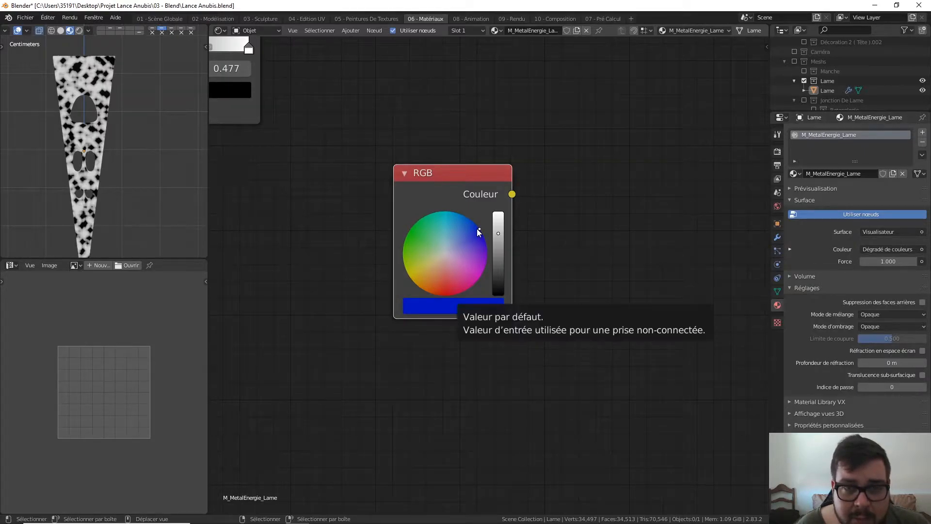
left_click_drag(482, 235, 483, 272)
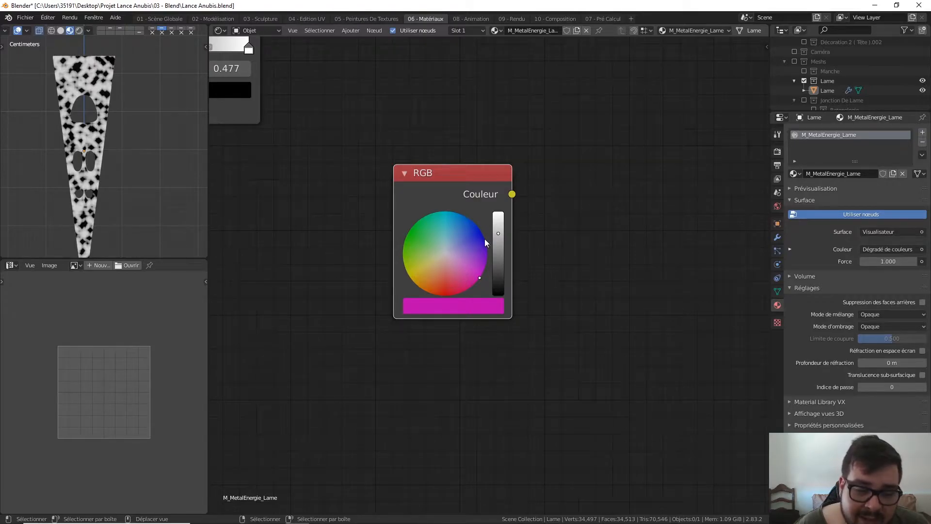
mouse_move(479, 285)
left_mouse_down()
mouse_move(430, 291)
mouse_move(414, 282)
left_mouse_up()
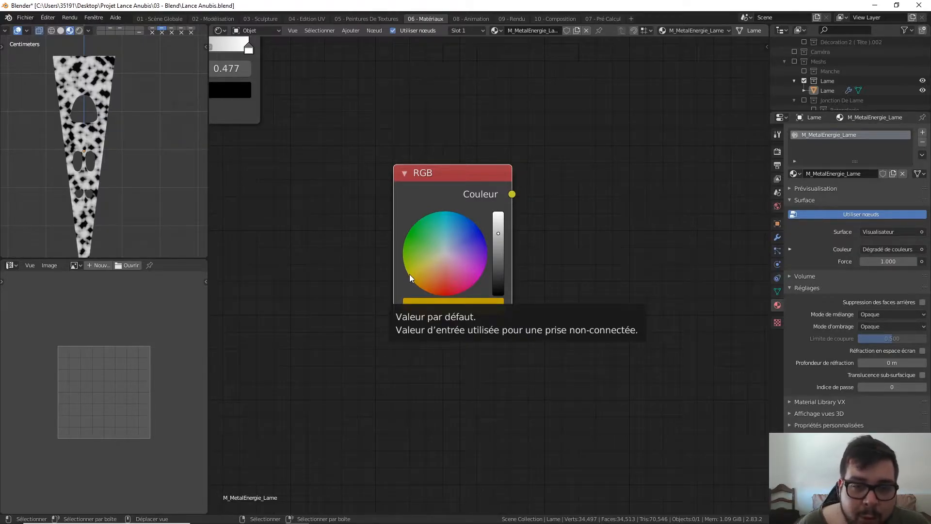
mouse_move(410, 283)
left_mouse_down()
mouse_move(406, 262)
mouse_move(429, 214)
left_mouse_up()
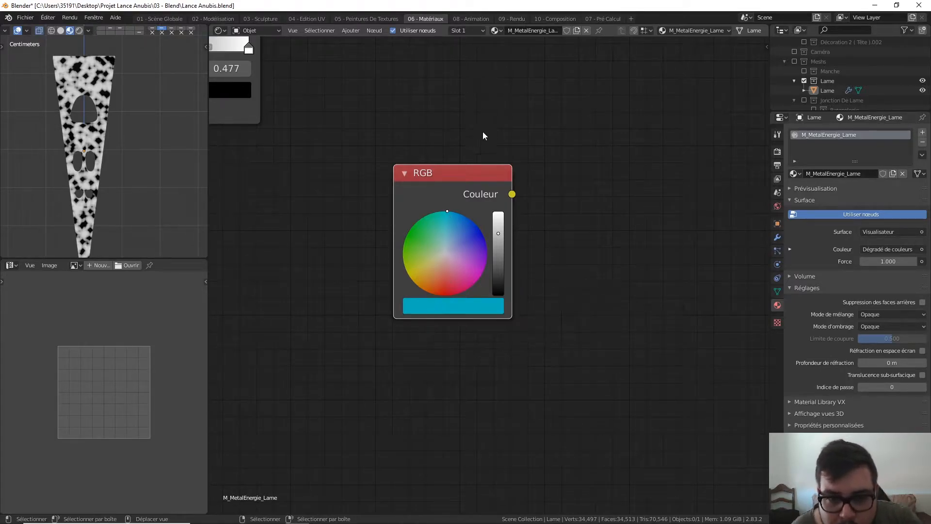
key("x")
scroll(434, 236, "down", 4)
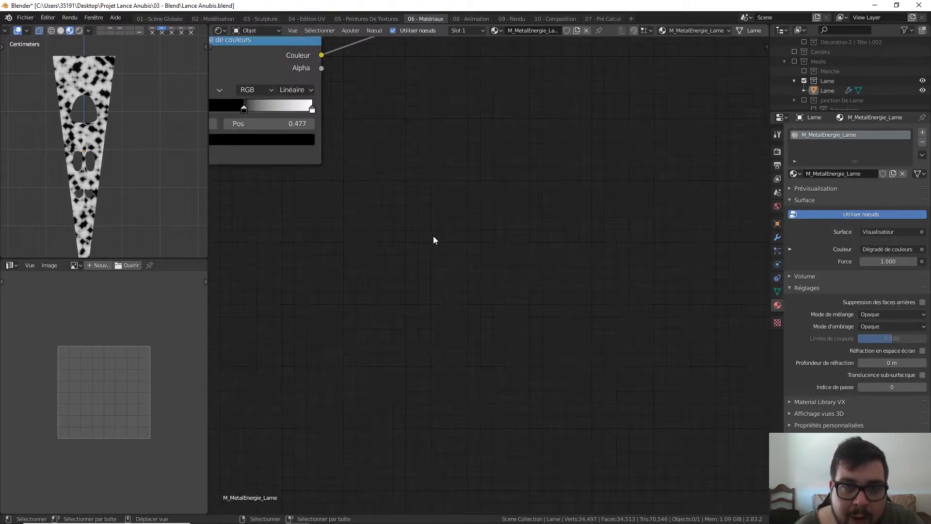
- Set the color ramp's black stop to position 0.436
scroll(405, 189, "down", 7)
middle_click_drag(424, 202, 484, 243)
scroll(483, 241, "up", 2)
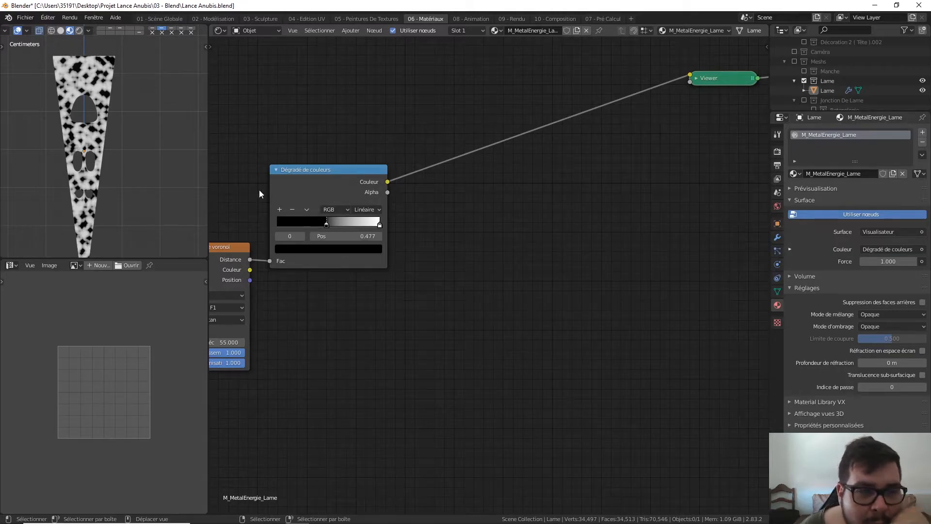
scroll(149, 166, "up", 3)
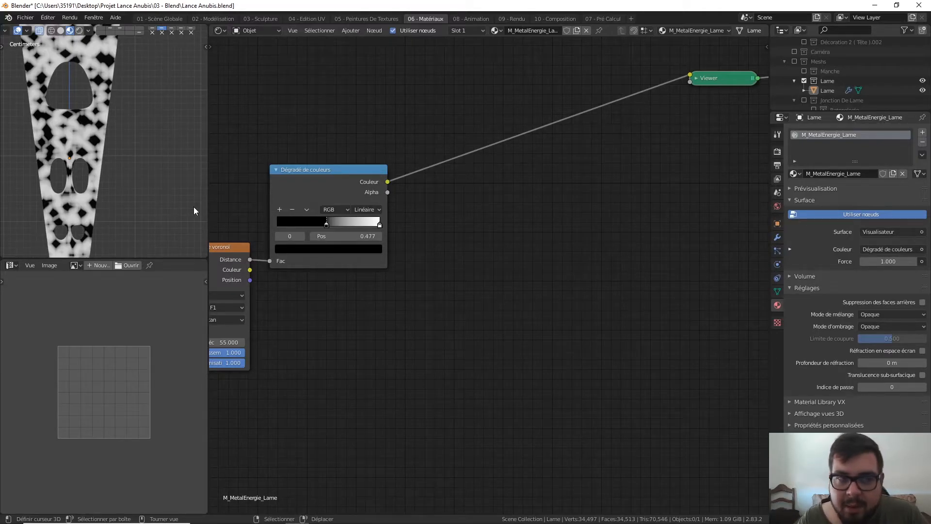
middle_click_drag(250, 242, 460, 209)
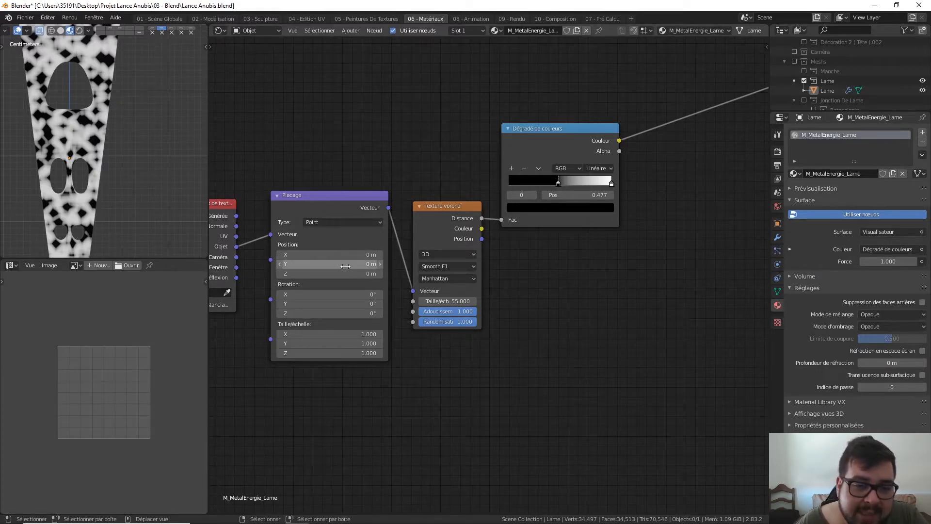
middle_click_drag(505, 271, 390, 313)
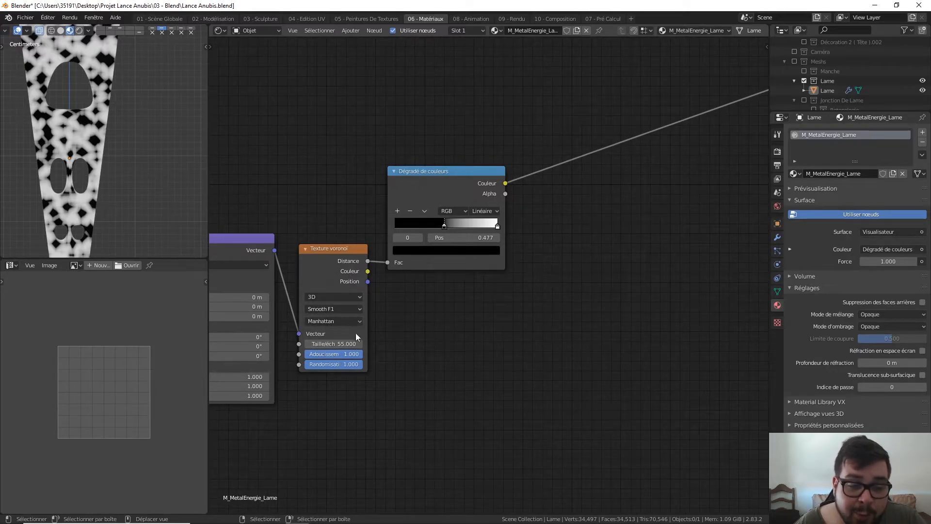
middle_click_drag(422, 305, 391, 345)
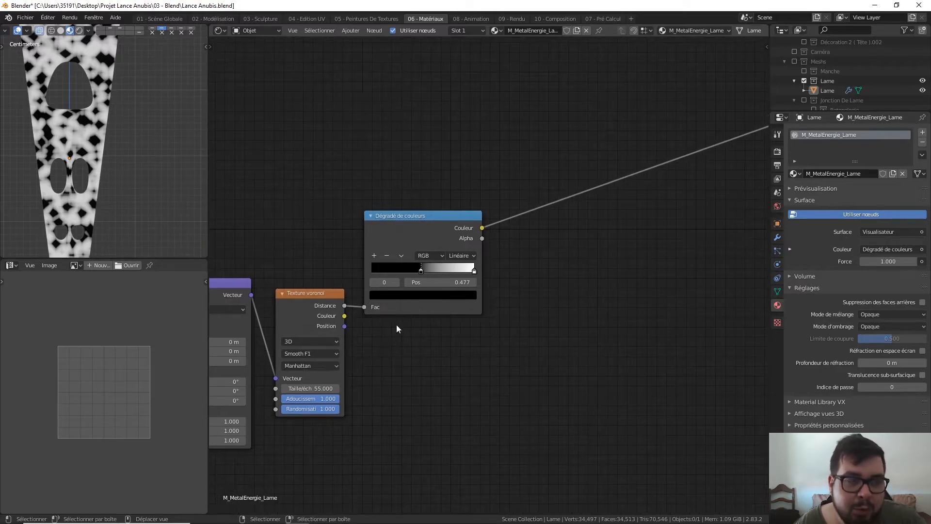
mouse_move(416, 271)
left_mouse_down()
mouse_move(439, 272)
mouse_move(417, 273)
left_mouse_up()
- Add a Wave texture node and place it unconnected to the right of the color ramp
middle_click_drag(500, 261, 454, 291)
key("shift+a")
mouse_move(485, 278)
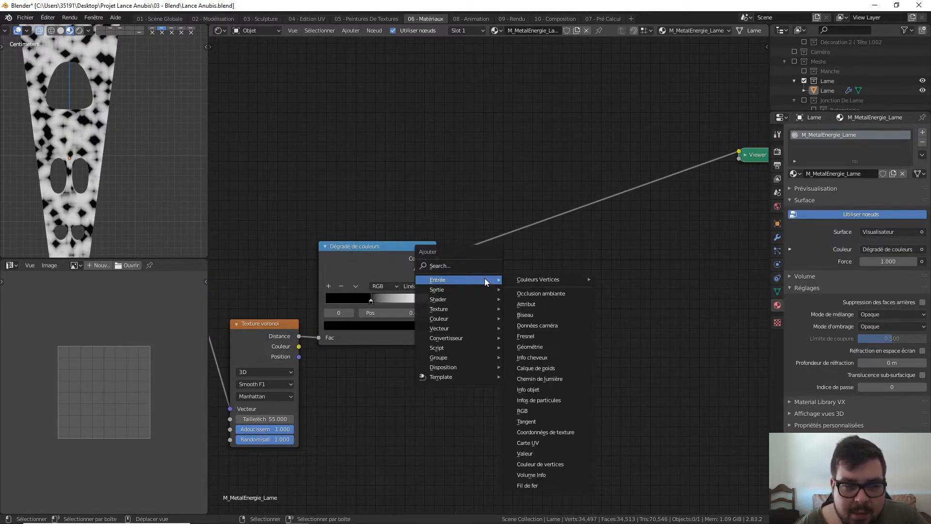
scroll(418, 265, "down", 2)
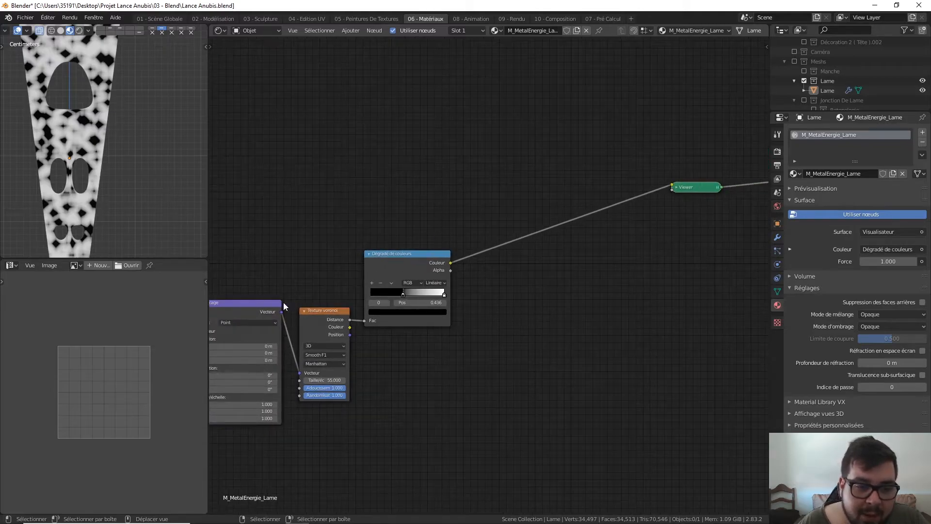
scroll(424, 335, "up", 1)
scroll(413, 321, "up", 1)
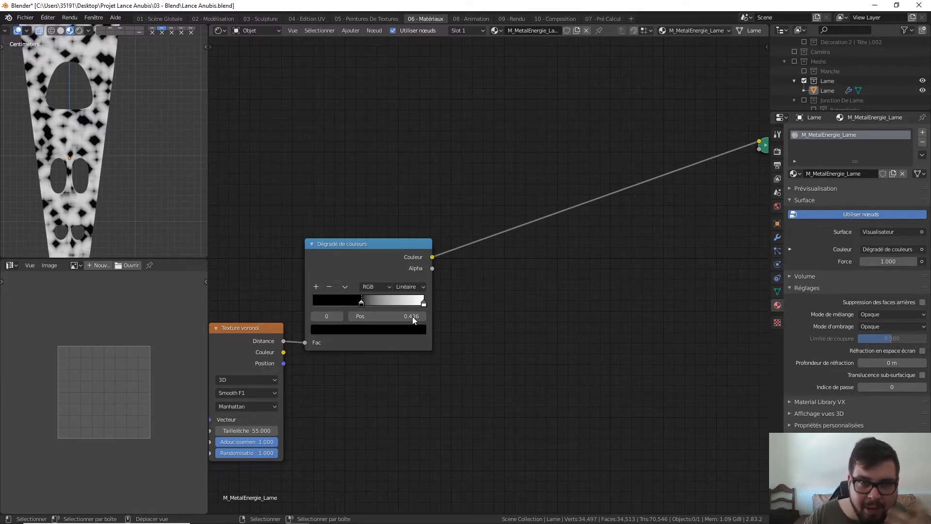
key("shift+a")
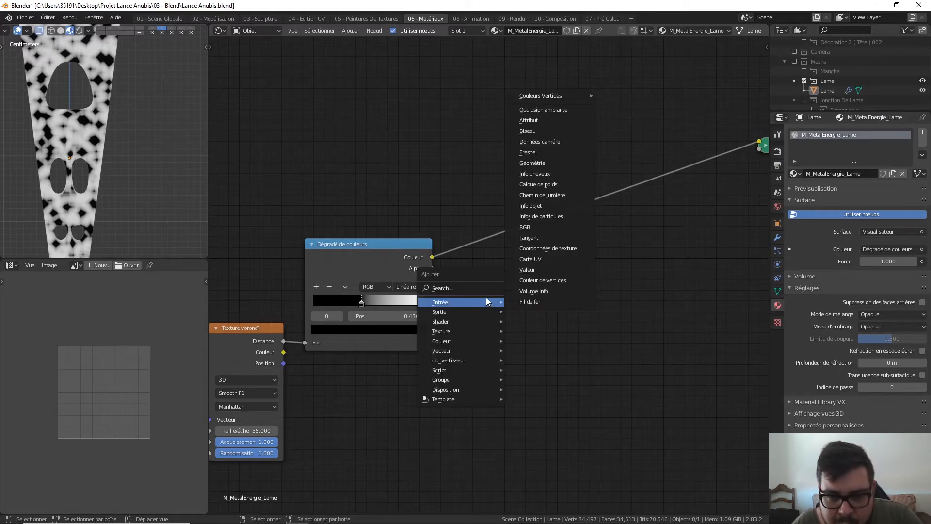
mouse_move(458, 331)
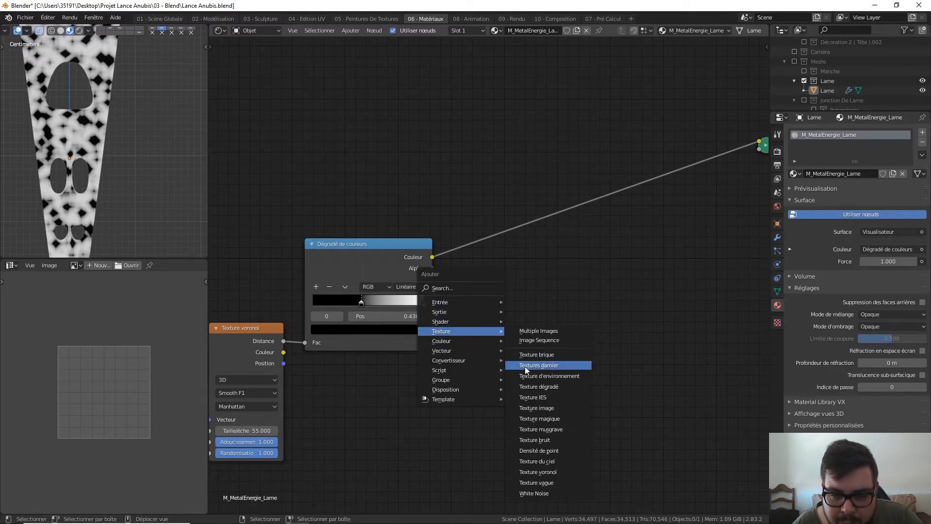
left_click(558, 483)
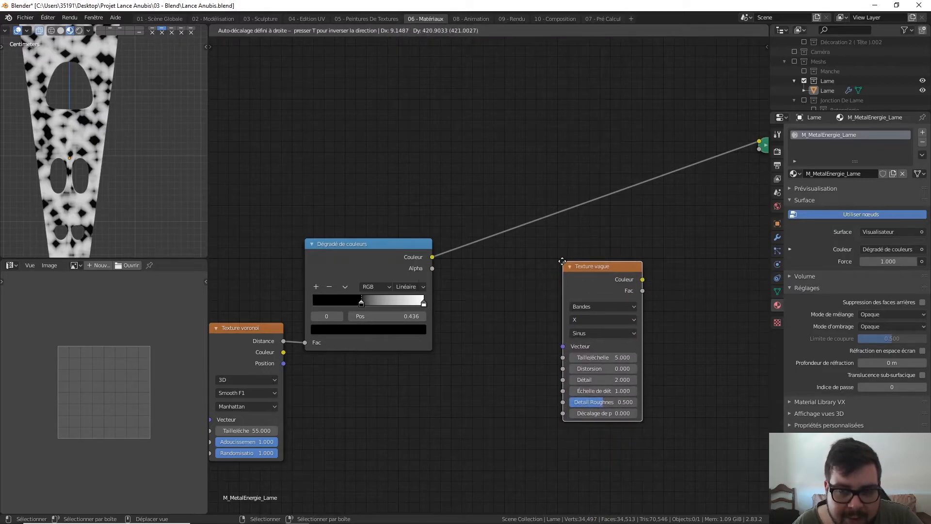
left_click(547, 261)
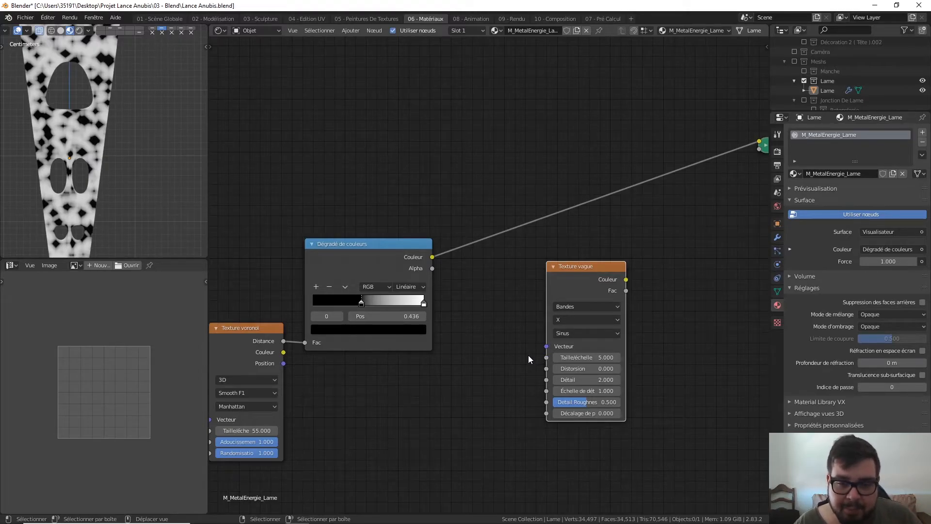
- Connect the color ramp's color output to the Wave texture's Vector input, preview the Wave texture, and move it closer to the ramp
left_click_drag(432, 258, 552, 346)
left_click(588, 269, "ctrl+shift")
left_click_drag(587, 269, 544, 211)
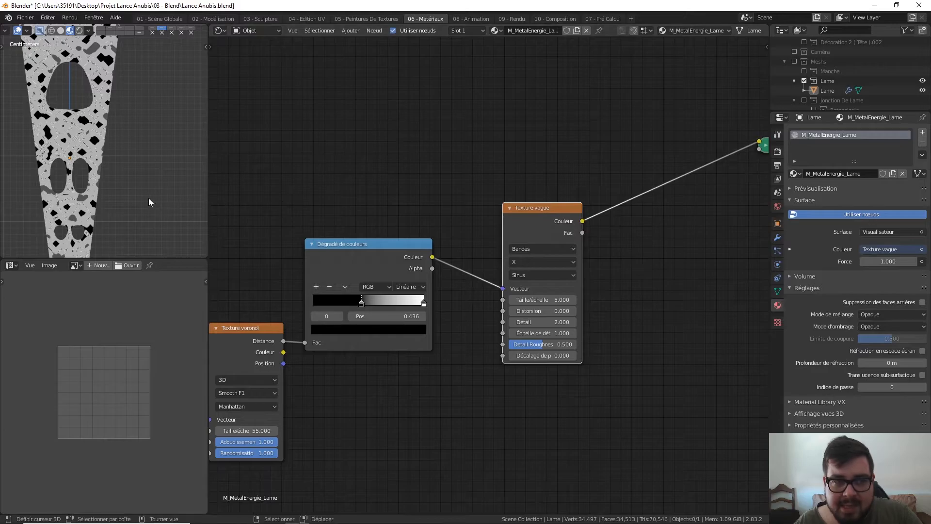
scroll(154, 198, "up", 8)
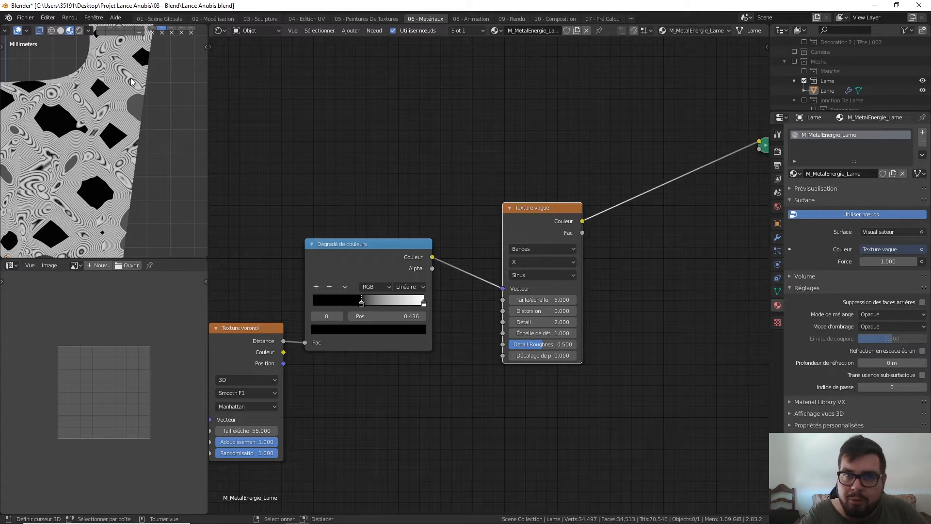
- Try moving the color ramp's black stop to the white end and undo it, keeping the white stop at 1.000
left_click_drag(361, 303, 427, 303)
key("ctrl+z")
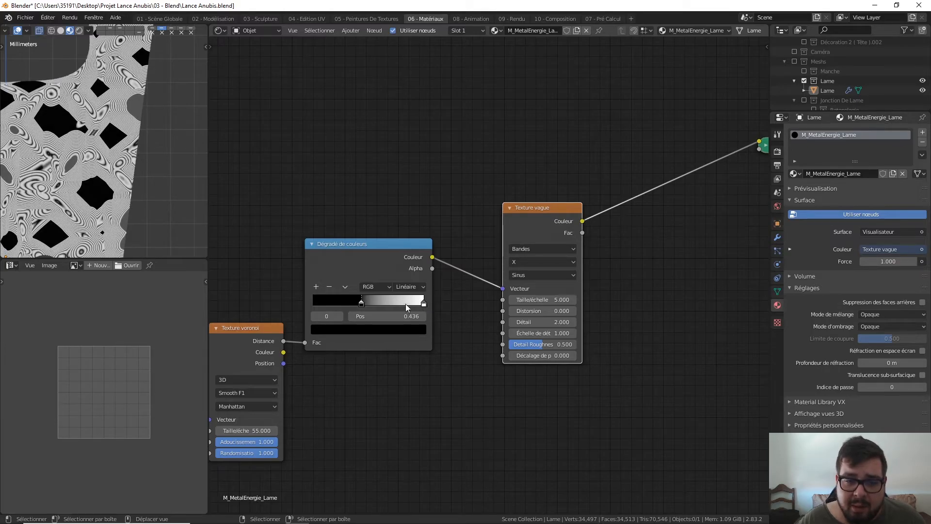
left_click(424, 302)
mouse_move(424, 304)
left_mouse_down()
mouse_move(361, 309)
mouse_move(440, 302)
left_mouse_up()
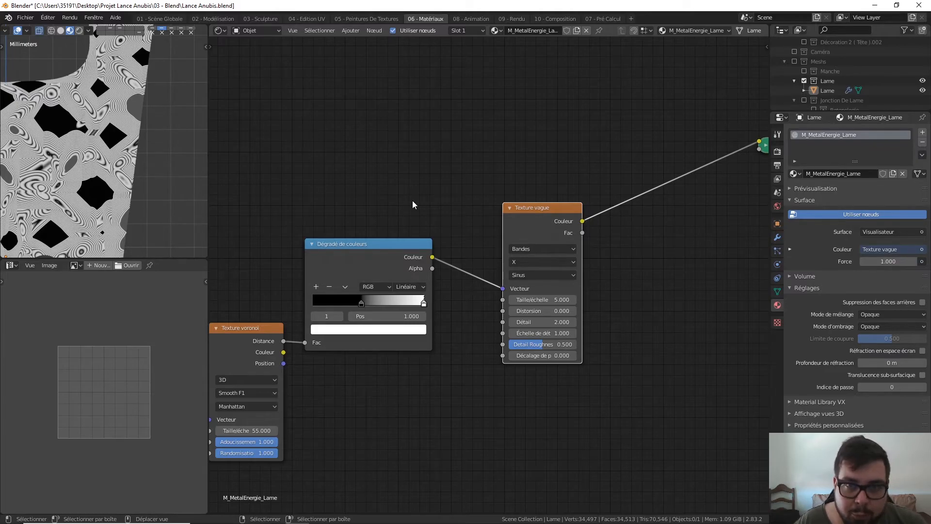
- Set the color ramp's black stop to position 0.591 and check the pattern on the blade from the front
scroll(416, 259, "down", 1)
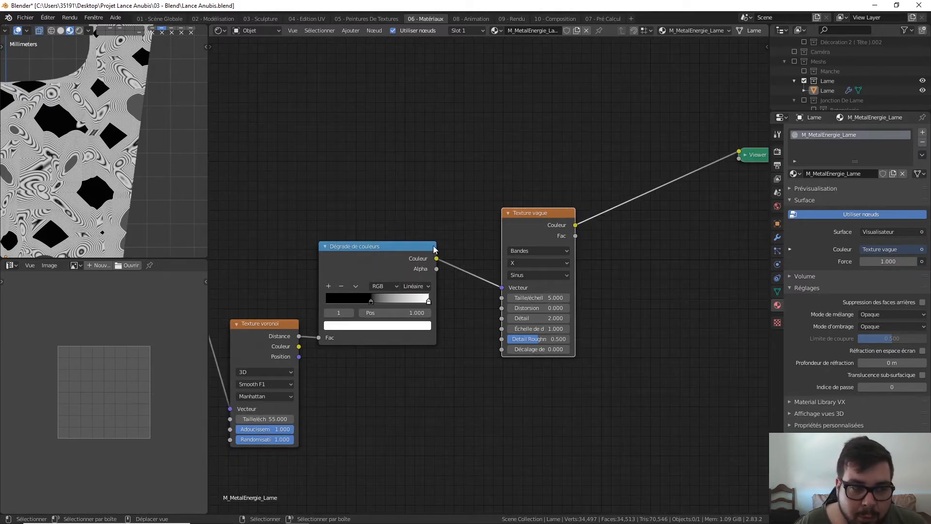
middle_click_drag(389, 241, 436, 238)
left_click_drag(417, 295, 433, 284)
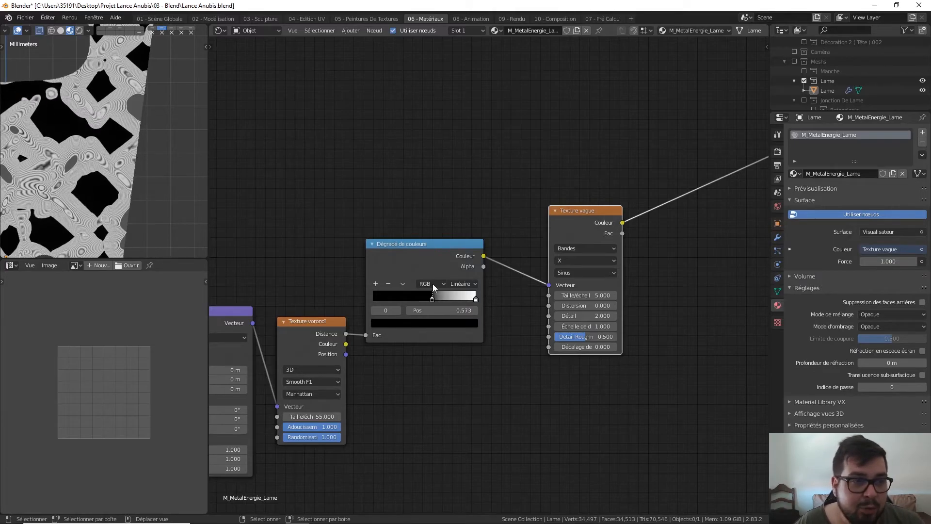
middle_click_drag(115, 153, 159, 150)
key("KP_1")
scroll(160, 153, "down", 3)
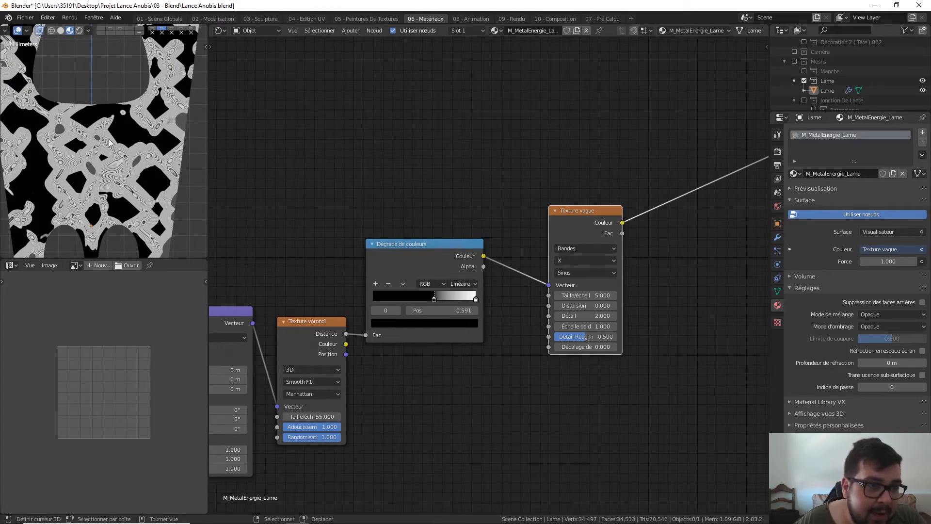
scroll(103, 144, "up", 2)
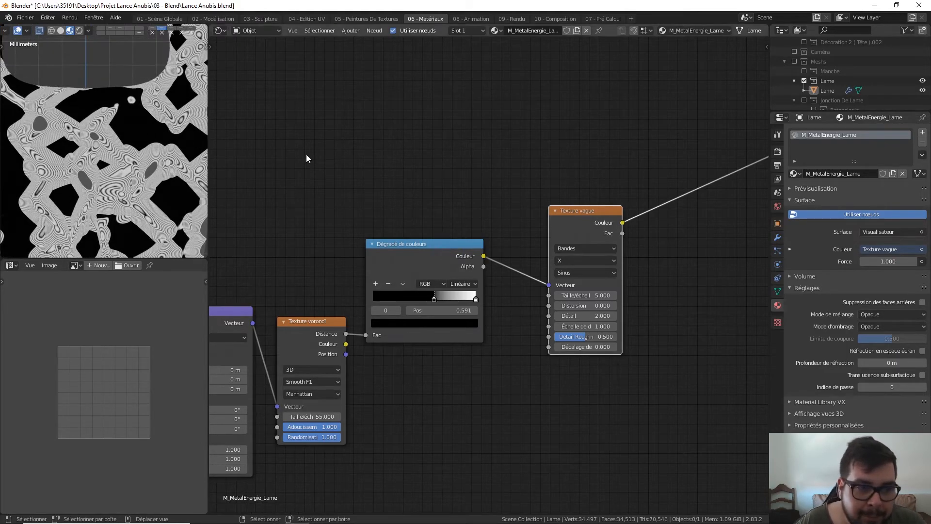
- Try the Y bands direction on the Wave texture and switch back to X
middle_click_drag(596, 193, 499, 183)
left_click(484, 250)
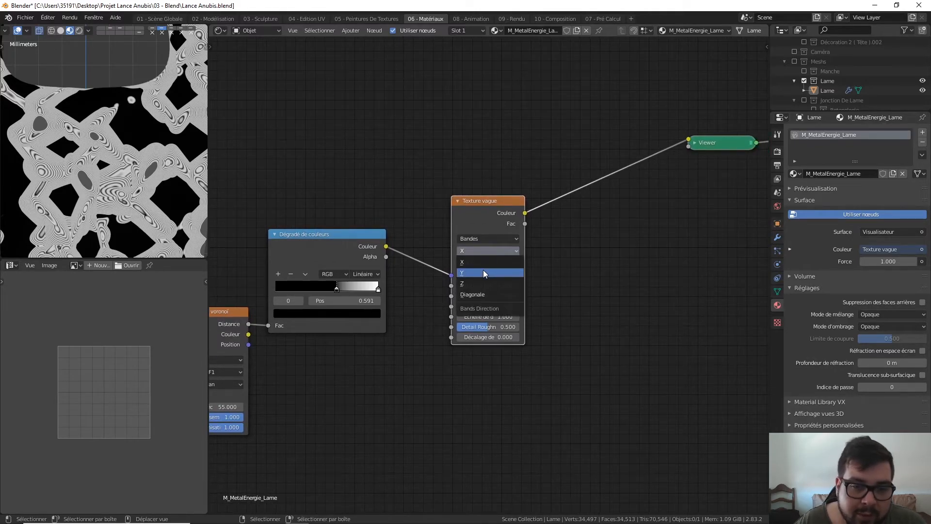
left_click(483, 270)
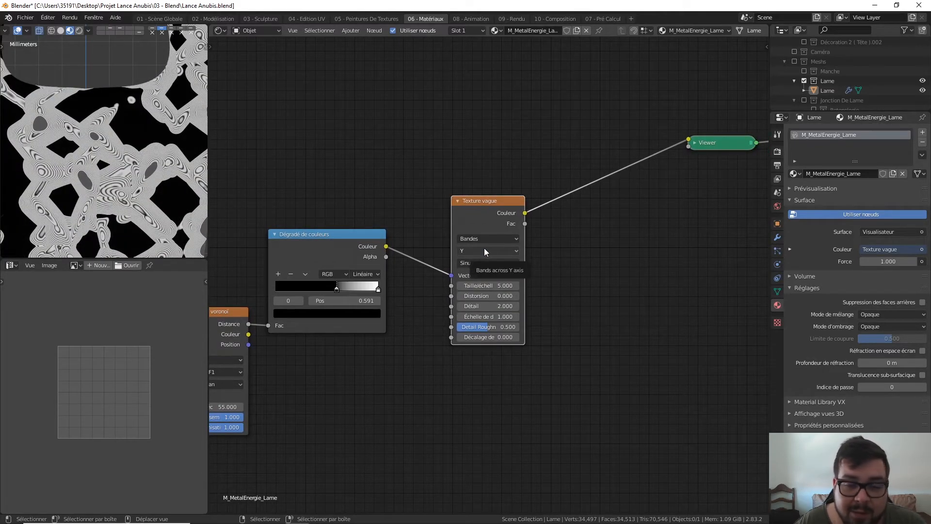
left_click(484, 249)
left_click(485, 257)
- Set the Wave texture to Rings (Anneaux) with Spherical (Sphérique) direction and a Saw (Dents de scie) profile
left_click(496, 238)
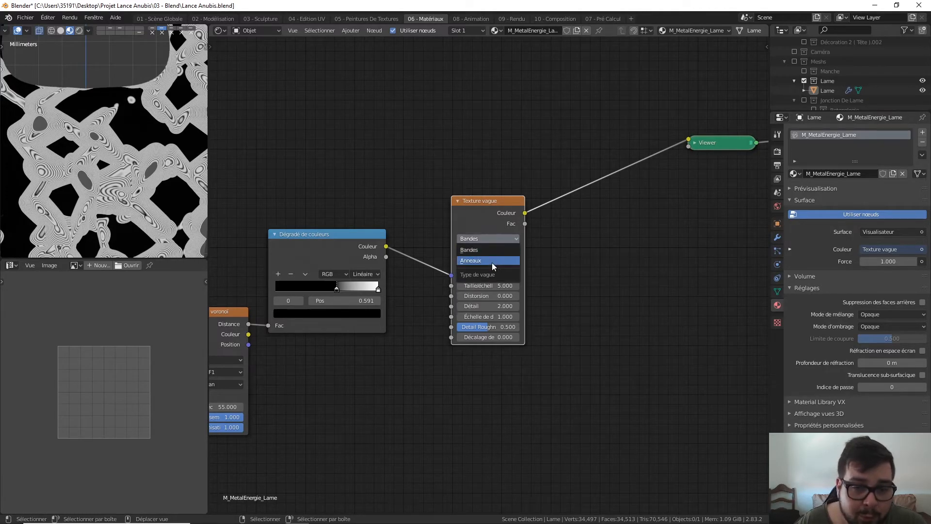
left_click(491, 262)
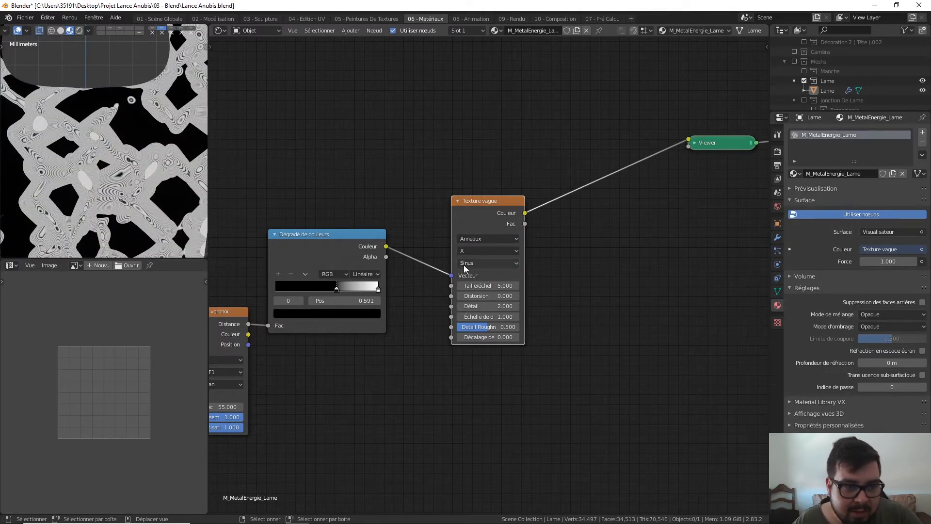
left_click(493, 251)
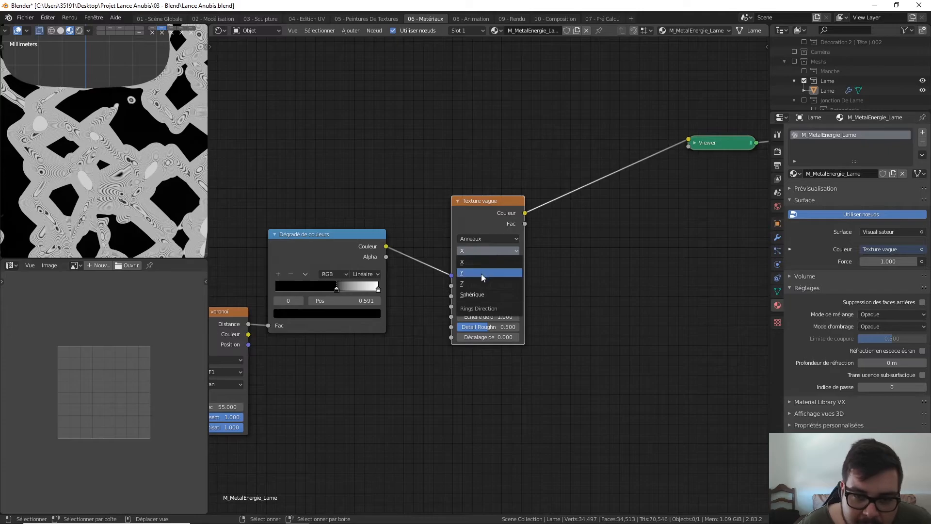
left_click(482, 295)
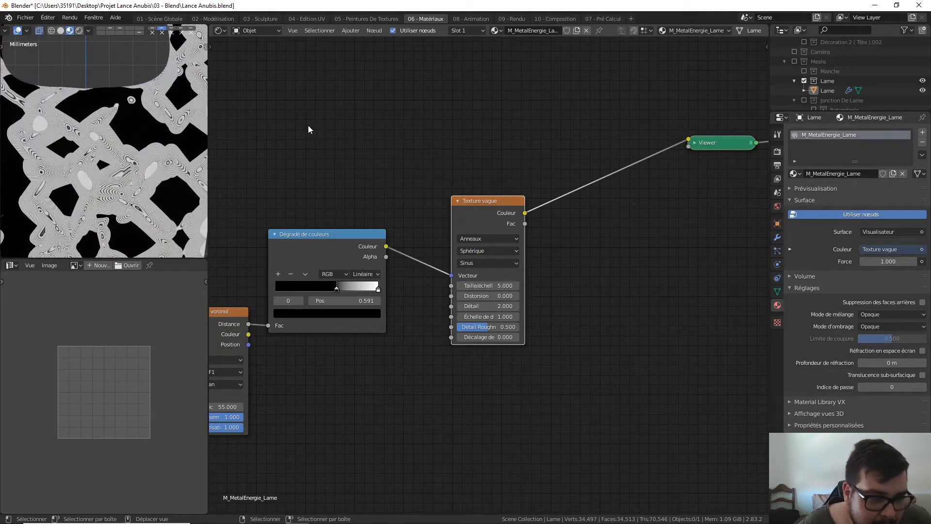
left_click(471, 265)
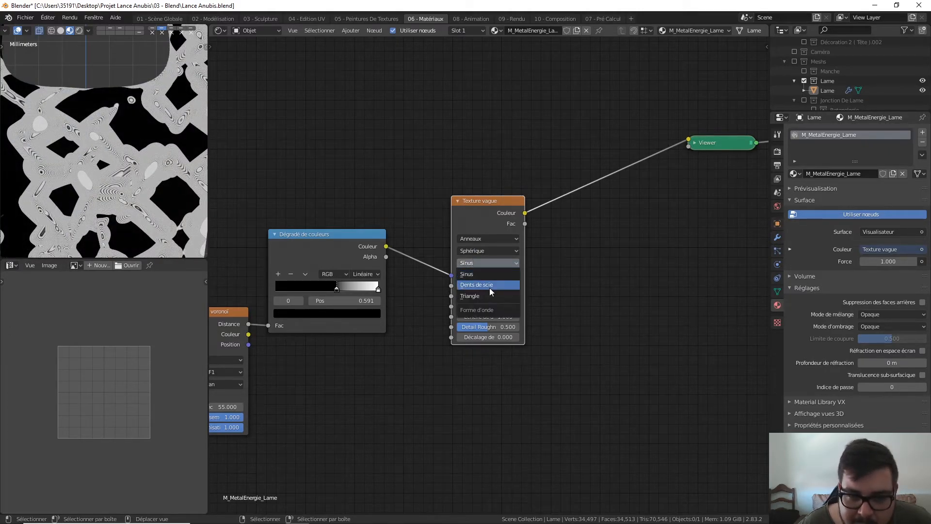
left_click(487, 285)
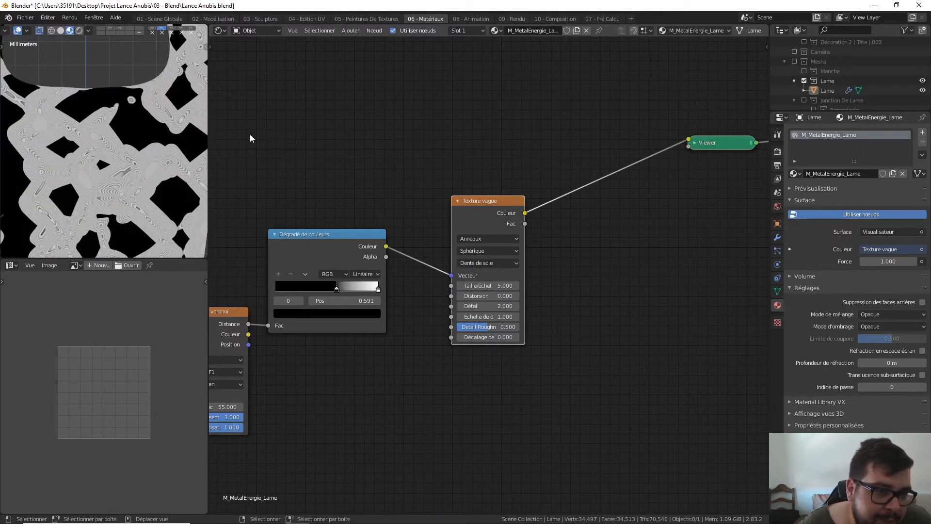
- Set the Wave texture's scale to 0.25 and inspect the pattern across the blade
scroll(144, 184, "up", 5)
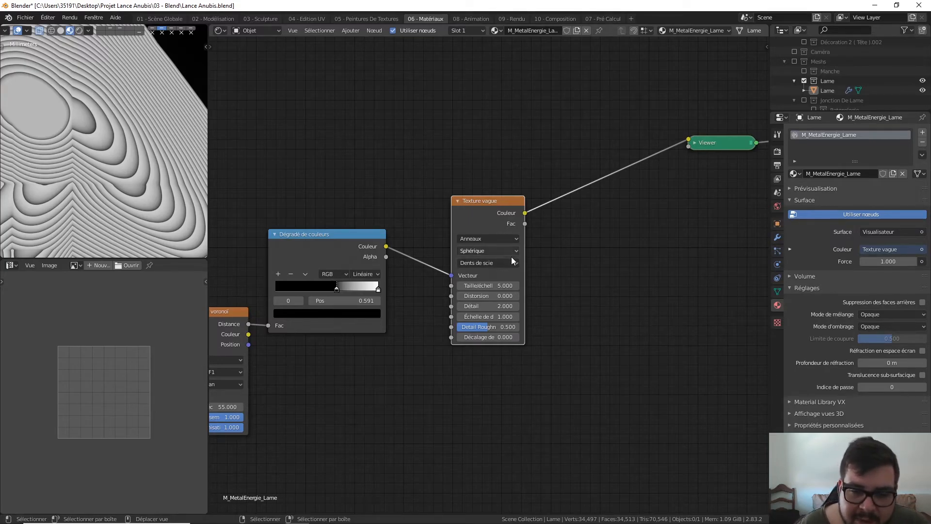
mouse_move(487, 286)
left_mouse_down()
mouse_move(529, 286)
mouse_move(490, 286)
left_mouse_up()
left_click(497, 286)
type("0.25")
key("Return")
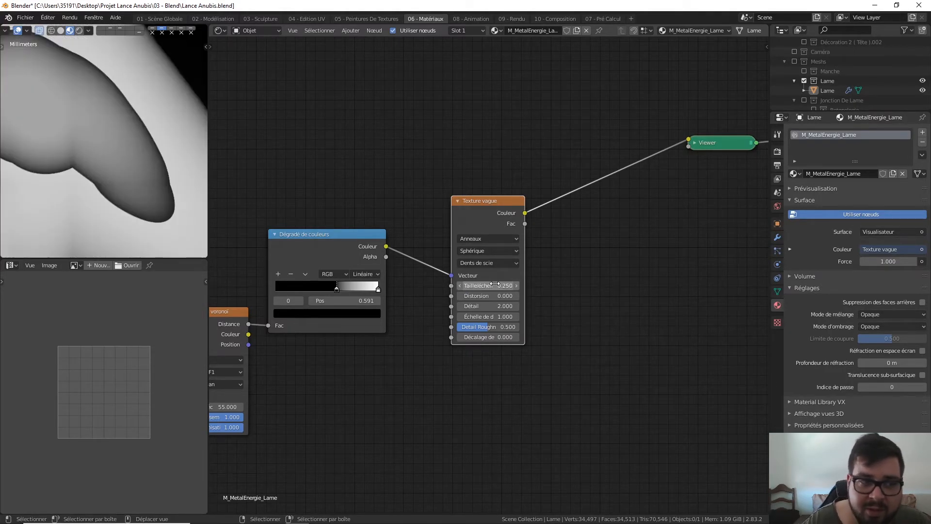
scroll(176, 189, "down", 6)
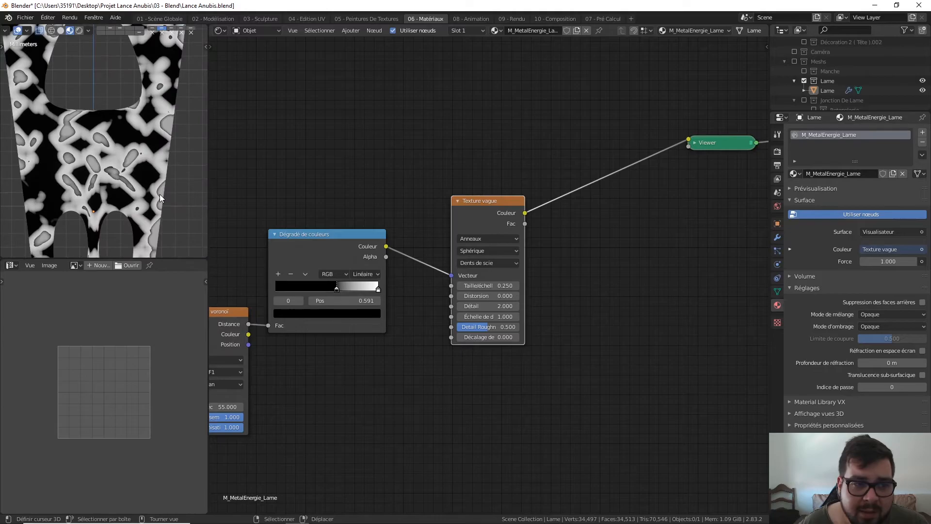
scroll(129, 105, "up", 4)
scroll(141, 124, "down", 4)
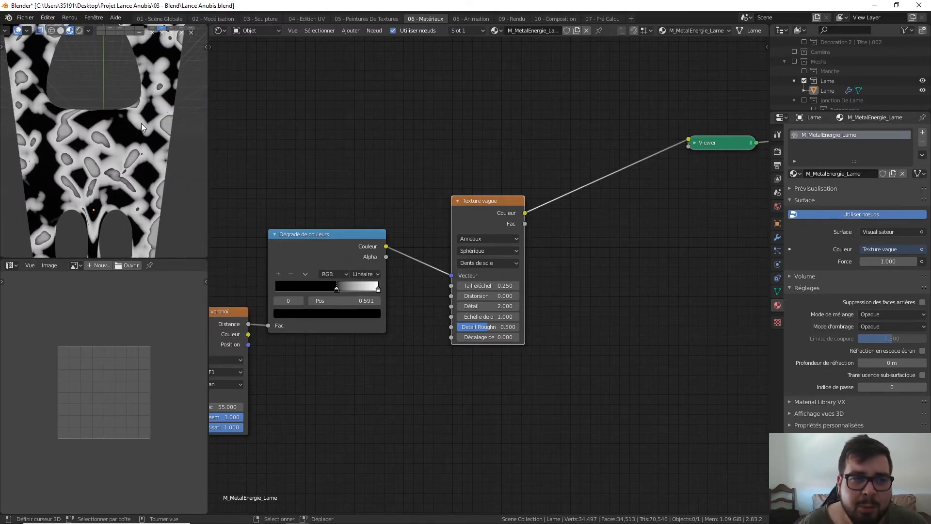
middle_click_drag(140, 118, 154, 215, "shift")
scroll(168, 187, "down", 3)
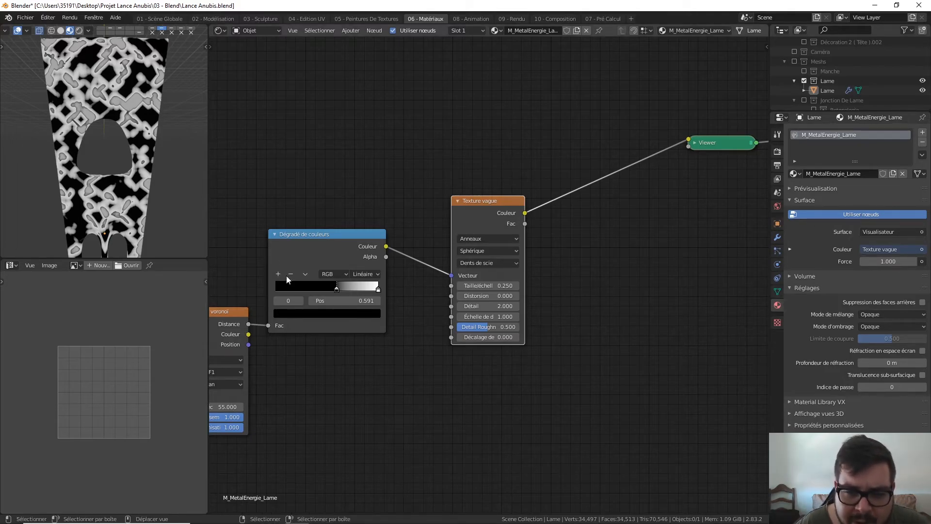
- Set the Wave texture's Detail to 16
left_click_drag(485, 306, 514, 306)
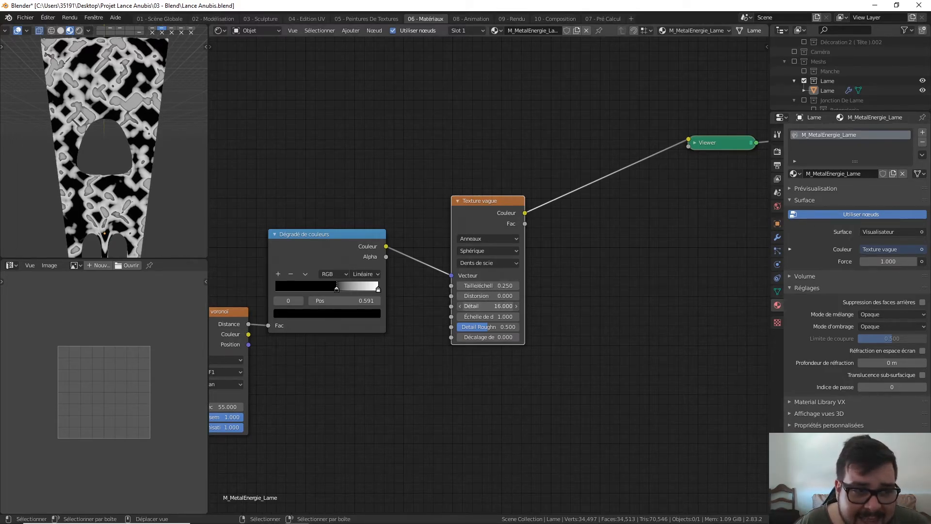
left_click(485, 306)
type("16")
key("Return")
- Set the Wave texture's detail scale to 0.25 and its Detail Roughness to 0
scroll(500, 328, "up", 2)
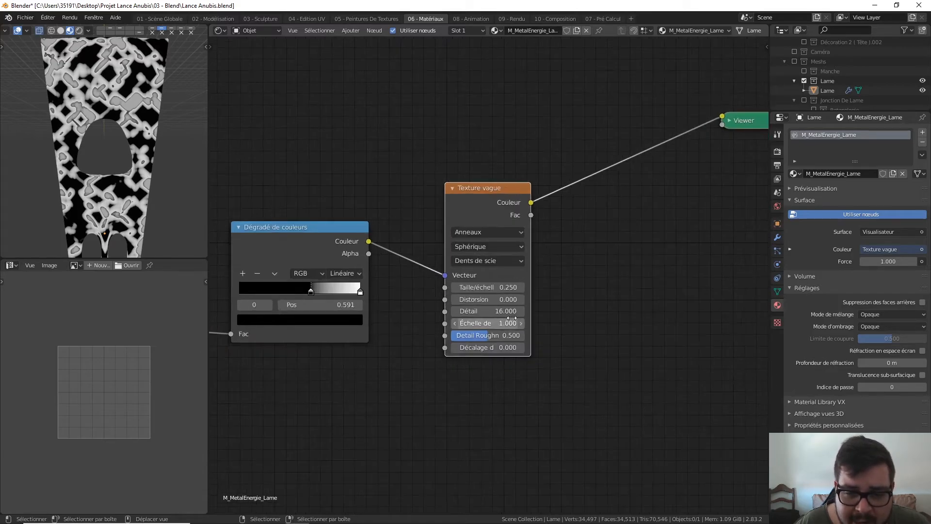
scroll(178, 171, "up", 3)
scroll(177, 170, "up", 3)
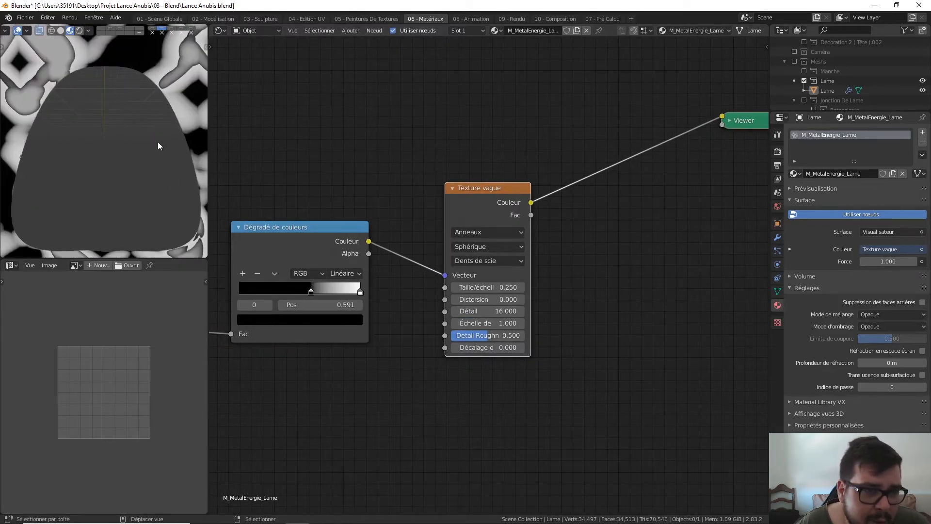
middle_click_drag(159, 141, 81, 217, "shift")
left_click(485, 323)
type("0.25")
key("Return")
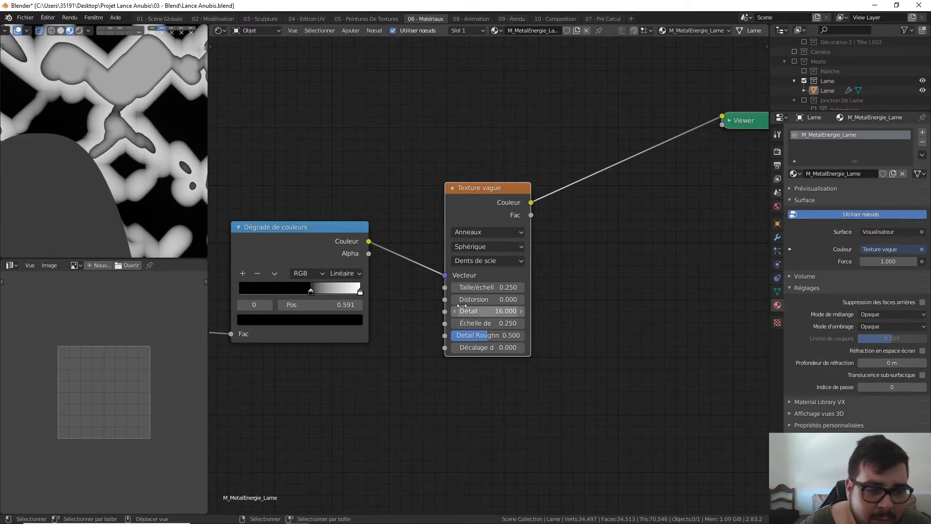
left_click_drag(493, 334, 452, 335)
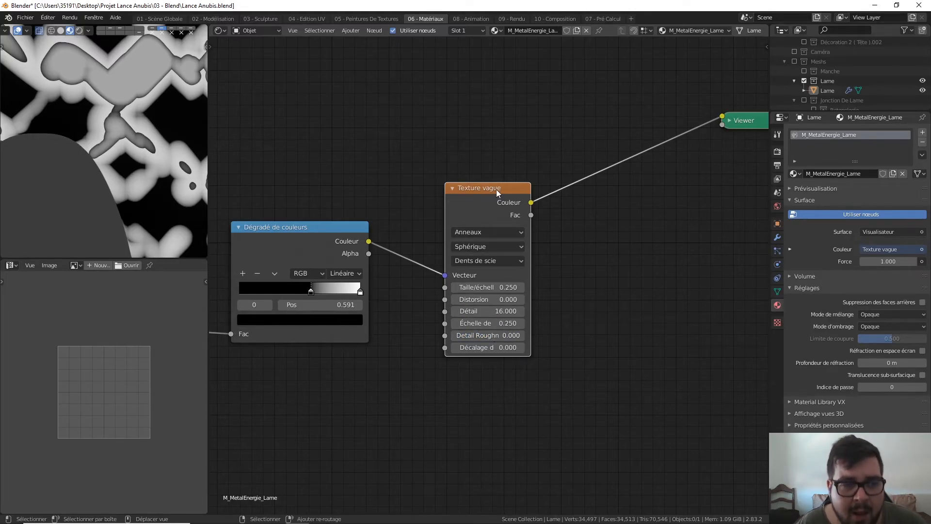
- Add a second color ramp node and insert it on the link between the Wave texture and the Viewer
middle_click_drag(468, 188, 383, 202)
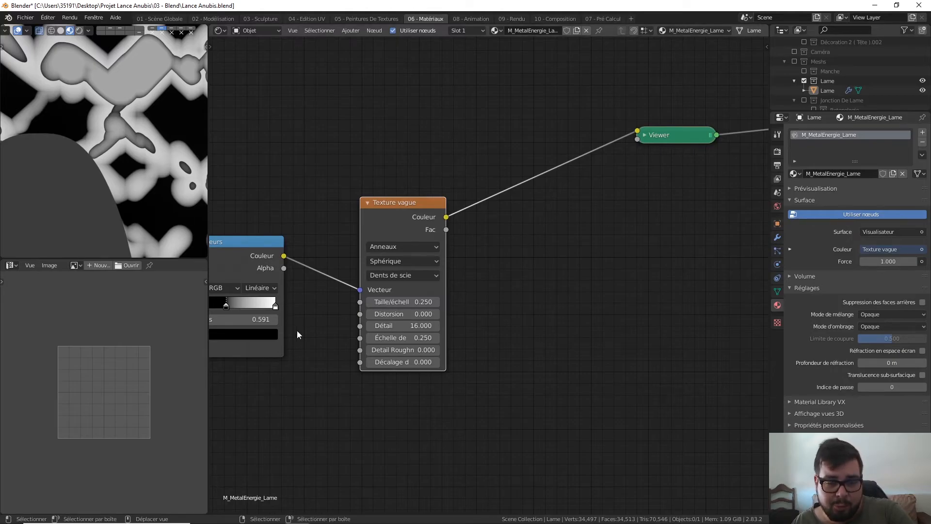
scroll(293, 325, "down", 3)
middle_click_drag(258, 289, 476, 274)
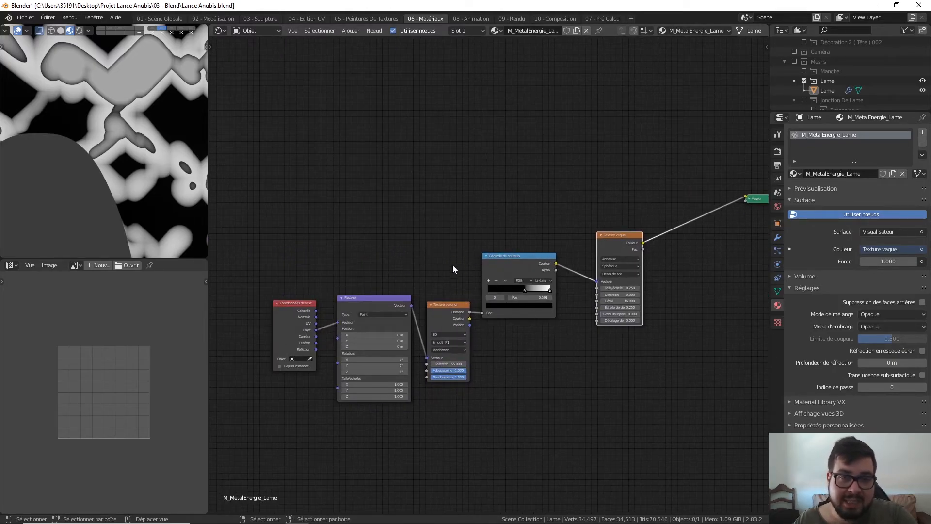
middle_click_drag(584, 264, 399, 281)
key("shift+a")
mouse_move(560, 272)
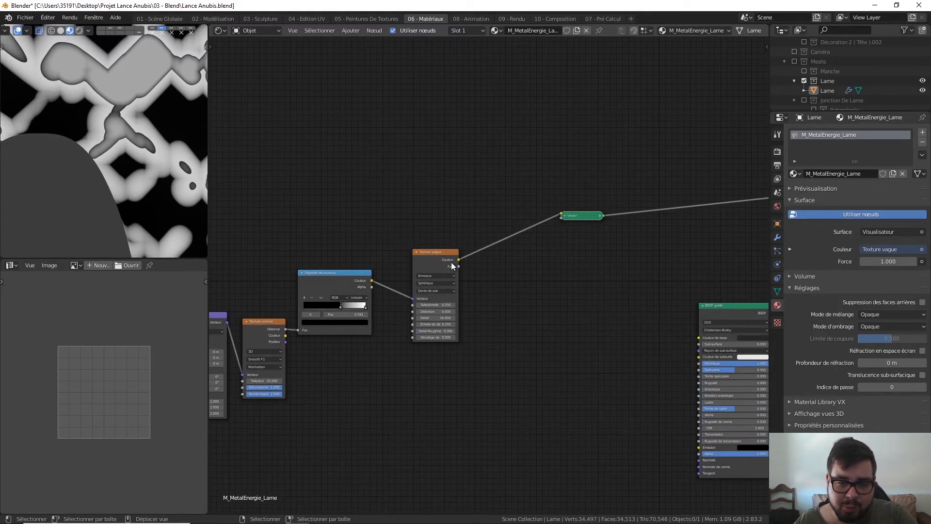
key("shift+a")
mouse_move(592, 343)
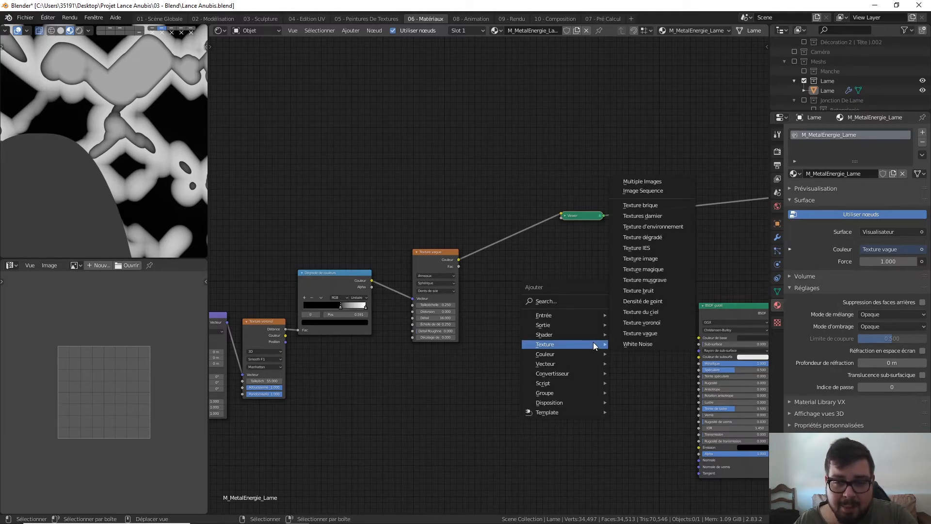
mouse_move(577, 373)
left_click(656, 245)
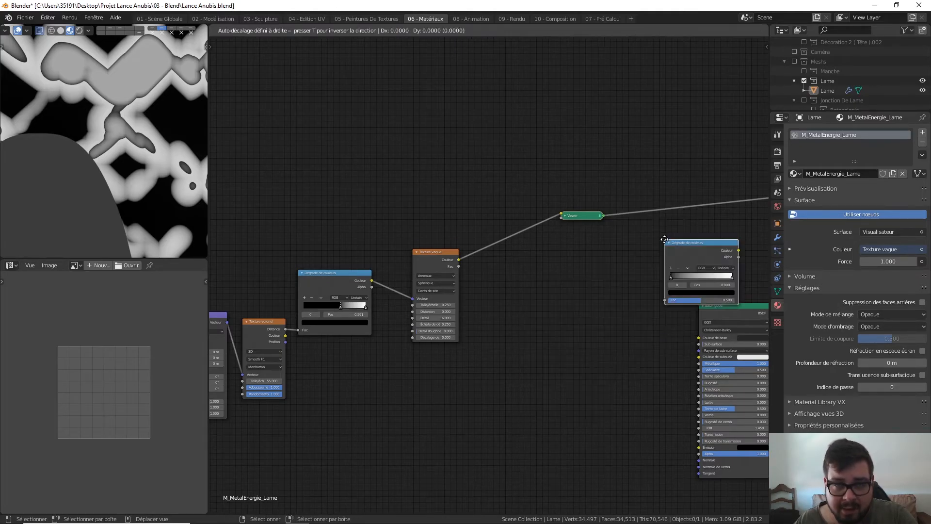
left_click(483, 207)
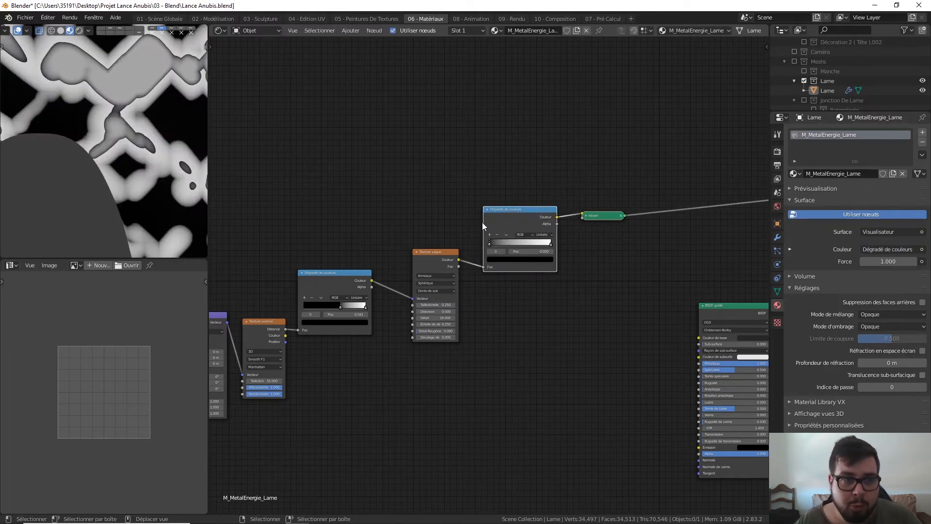
- Shift the second color ramp slightly, move its white stop to about a quarter of the gradient, and check the blade
key("g")
left_click(498, 243)
mouse_move(499, 241)
left_mouse_down()
mouse_move(532, 245)
mouse_move(496, 243)
left_mouse_up()
left_click_drag(559, 243, 509, 244)
left_click(497, 242)
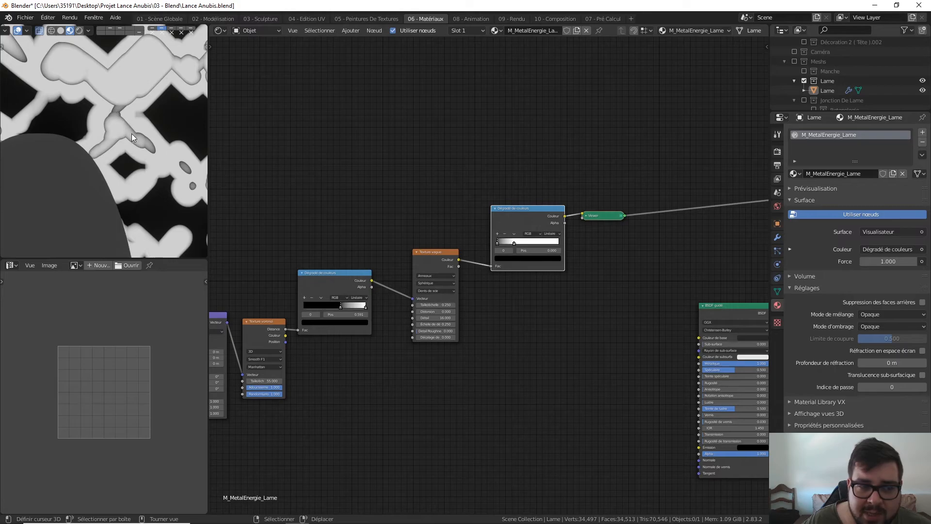
scroll(176, 241, "down", 3)
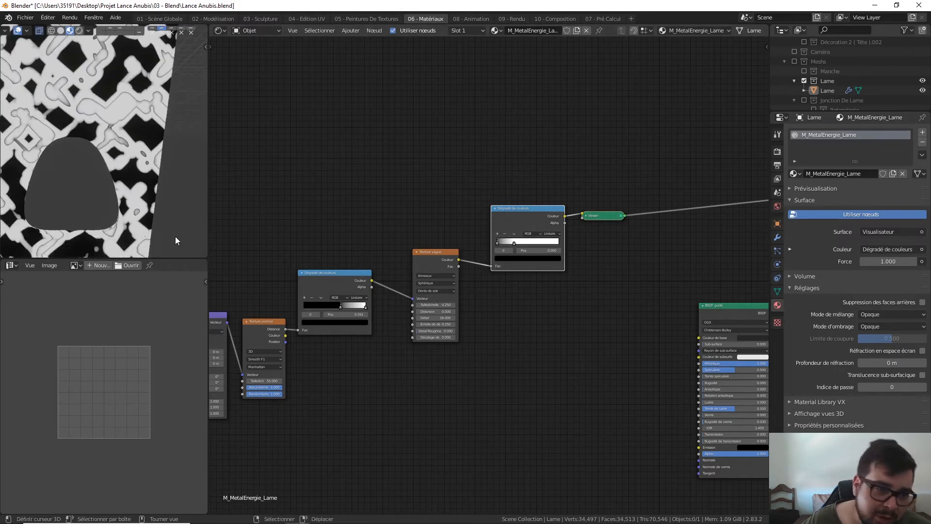
scroll(173, 234, "down", 1)
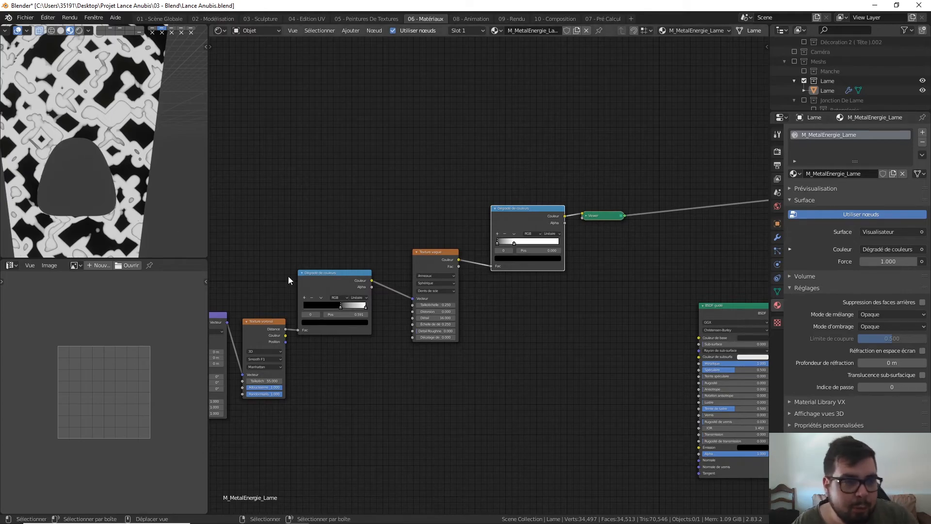
- Add a Mix Shader node and insert it on the link between the Viewer and the Material Output
scroll(145, 214, "down", 1)
middle_click_drag(145, 214, 158, 161, "shift")
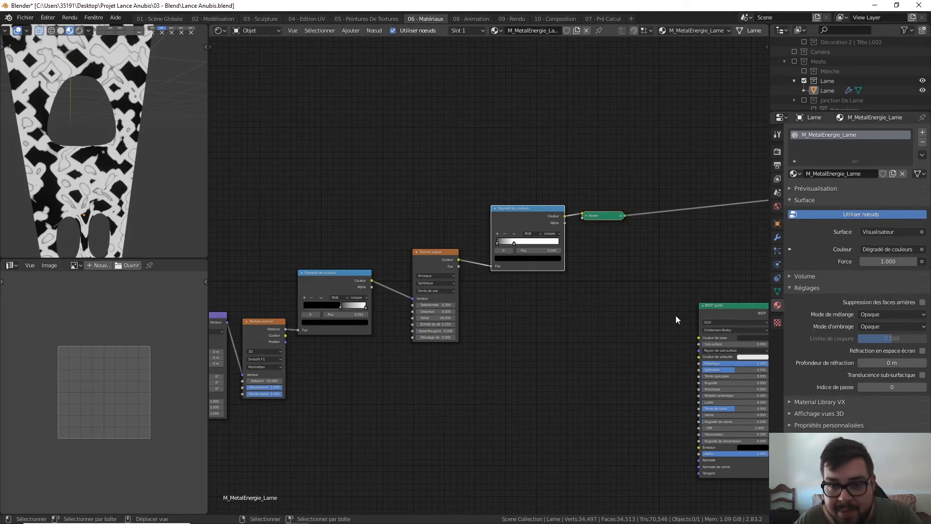
scroll(572, 290, "down", 2)
scroll(569, 283, "down", 1)
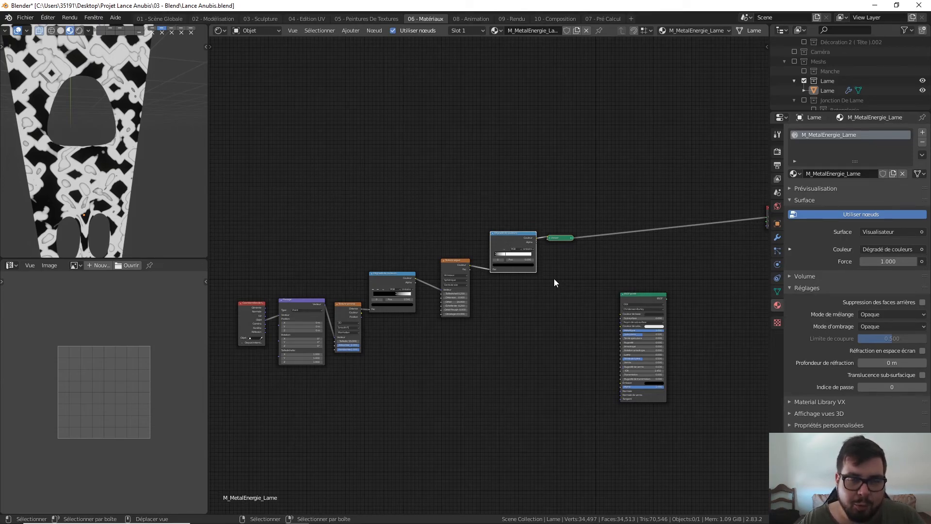
middle_click_drag(602, 292, 446, 257)
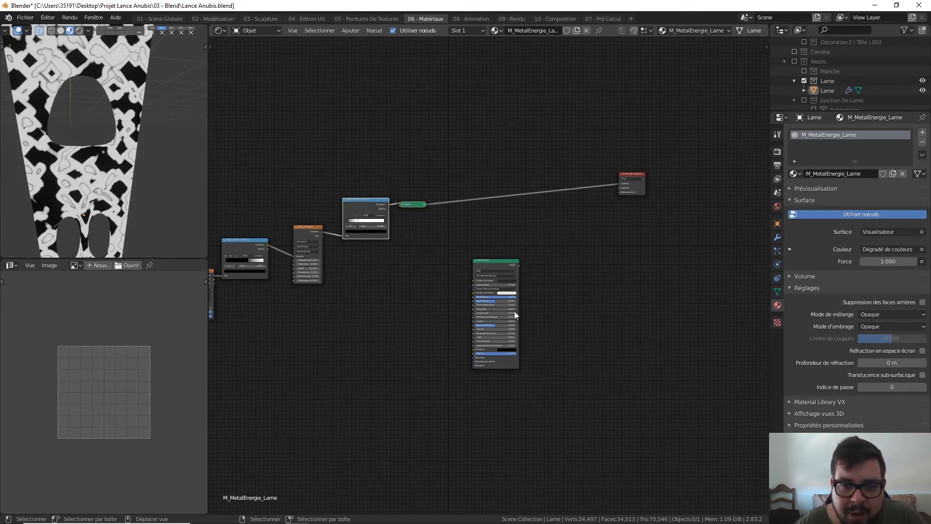
key("shift+a")
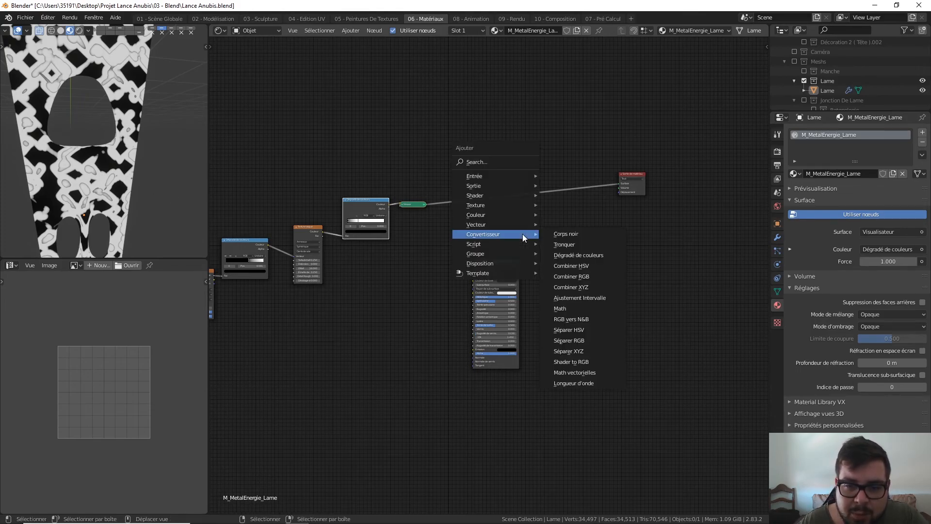
mouse_move(499, 197)
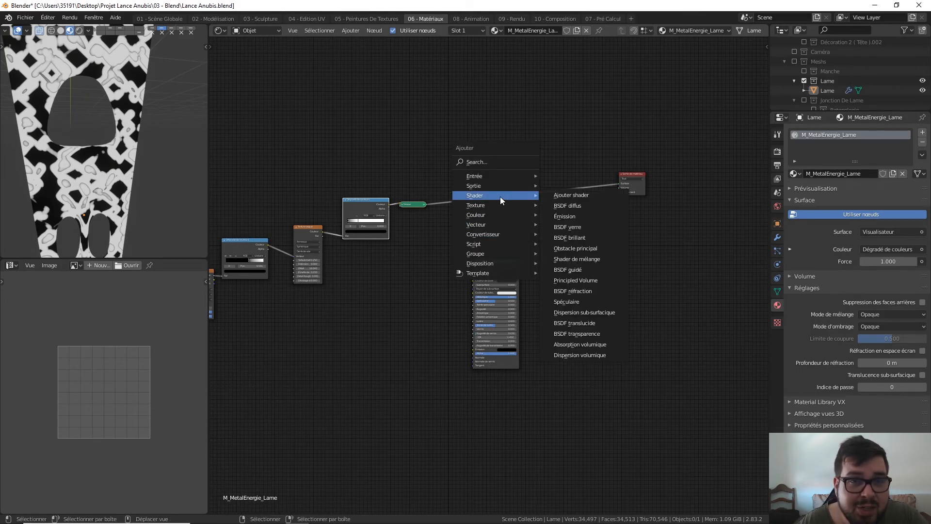
left_click(596, 263)
left_click(578, 184)
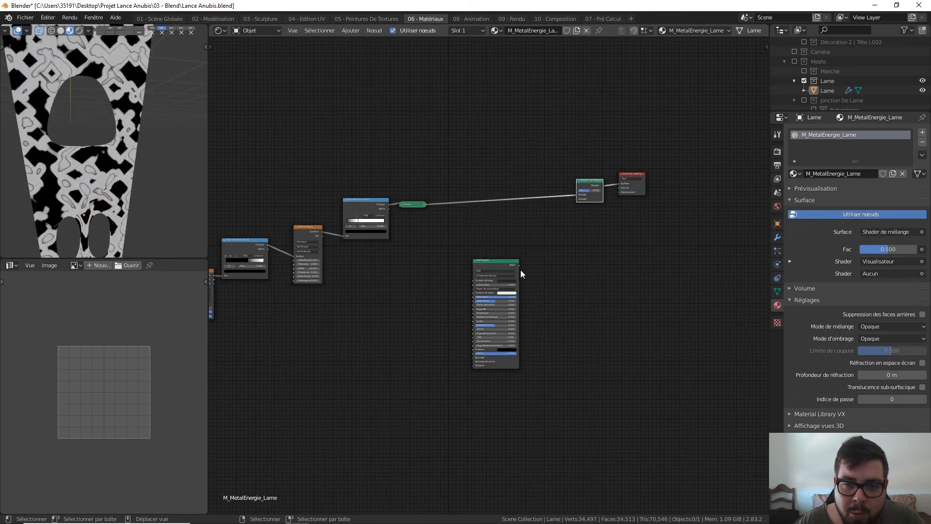
- Connect the Principled BSDF to the Mix Shader's first shader input and, removing the Viewer, link the second color ramp's color to its factor
left_click_drag(520, 266, 458, 63)
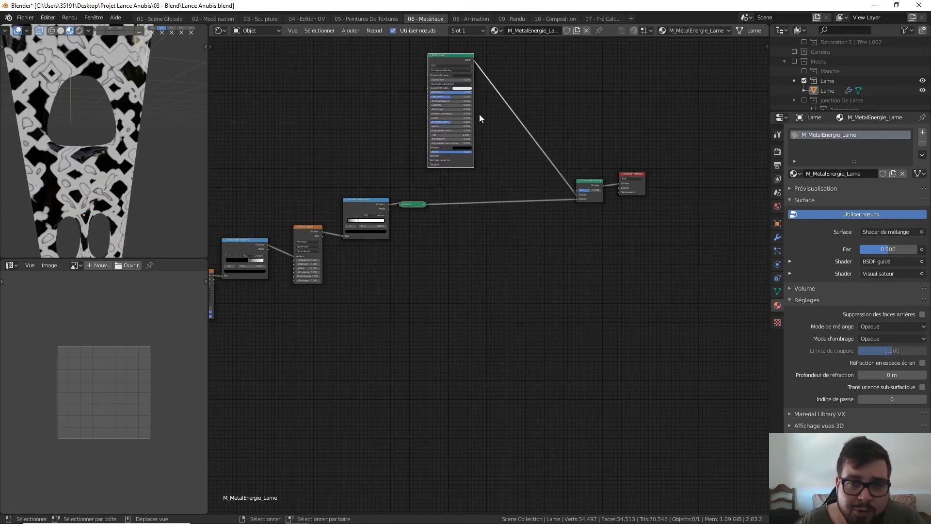
scroll(514, 167, "up", 2)
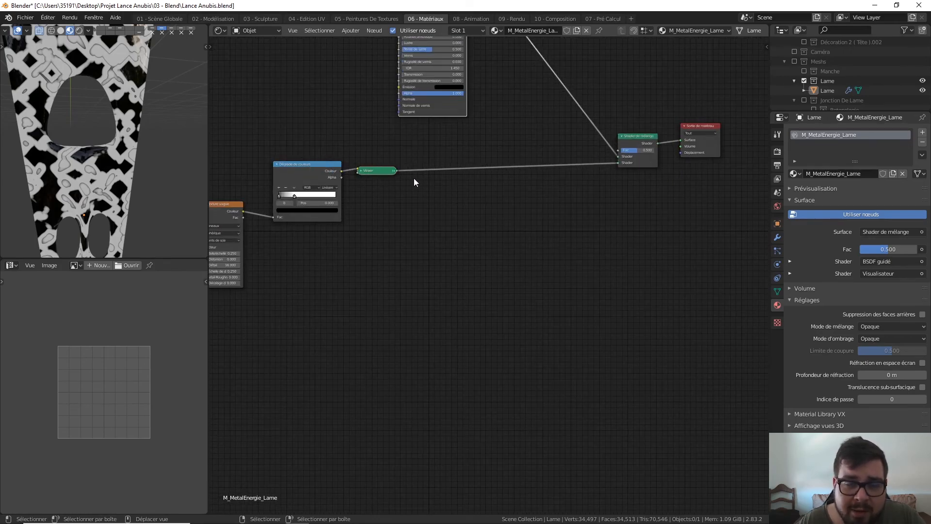
left_click(645, 136, "ctrl+shift")
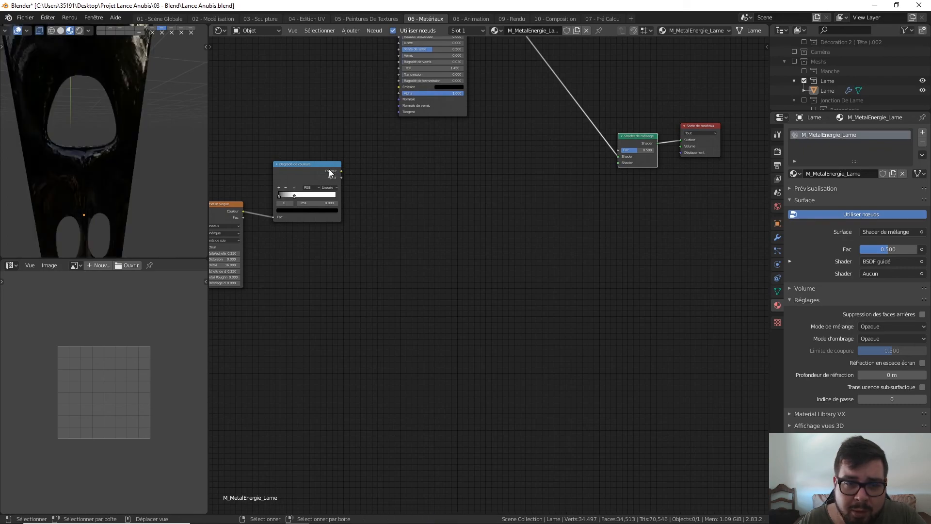
left_click_drag(347, 166, 618, 150)
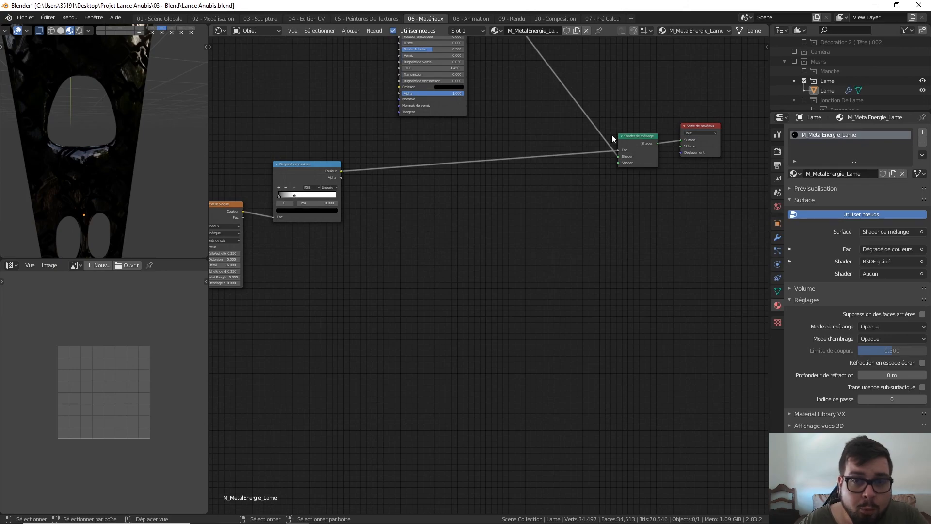
- Add an Emission shader below the color ramp link and connect it to the Mix Shader's second shader input
key("shift+a")
mouse_move(532, 216)
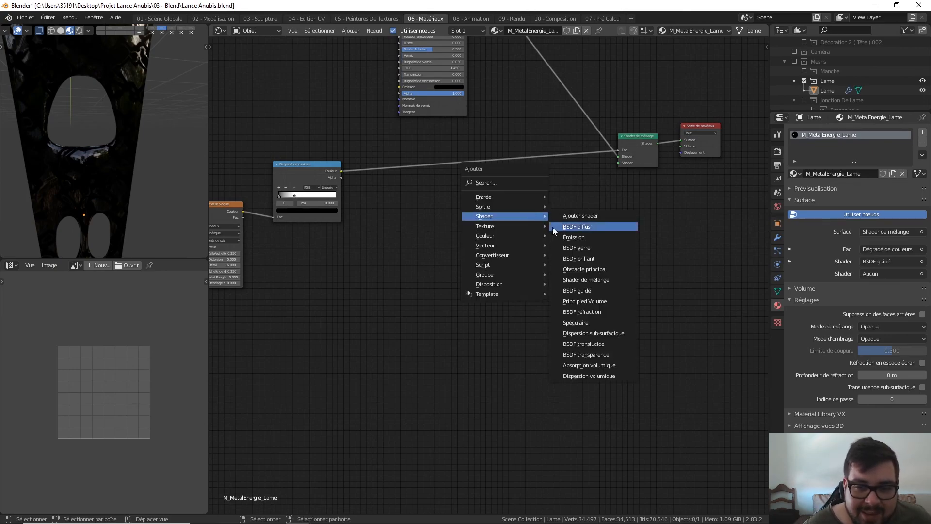
left_click(574, 237)
left_click(454, 216)
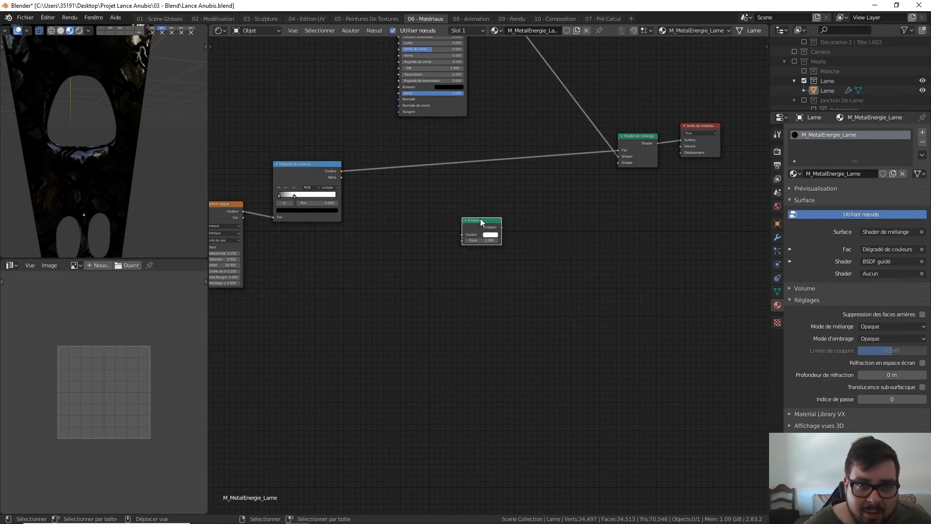
left_click_drag(502, 226, 619, 163)
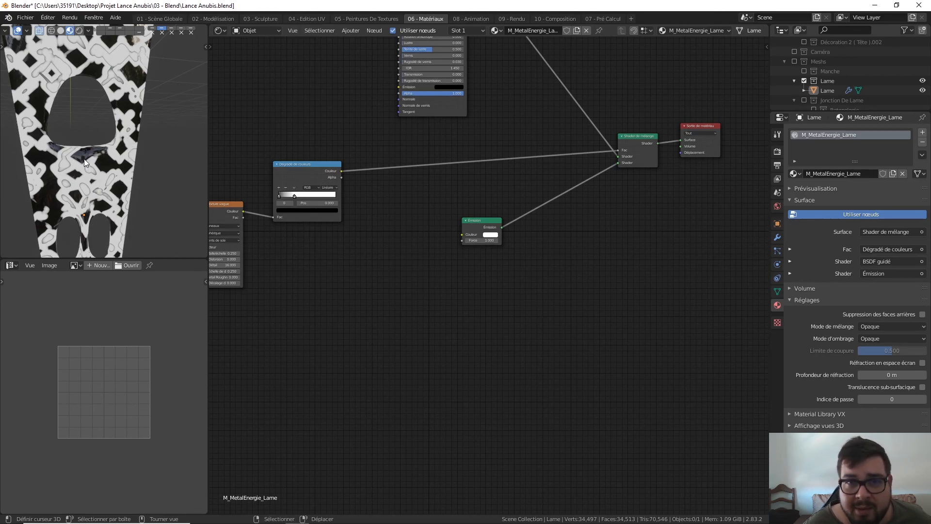
- Raise the Emission shader's strength to about 11 and check the glow on the whole blade
left_click(482, 240)
type("8.3")
key("Return")
left_click_drag(483, 240, 504, 241)
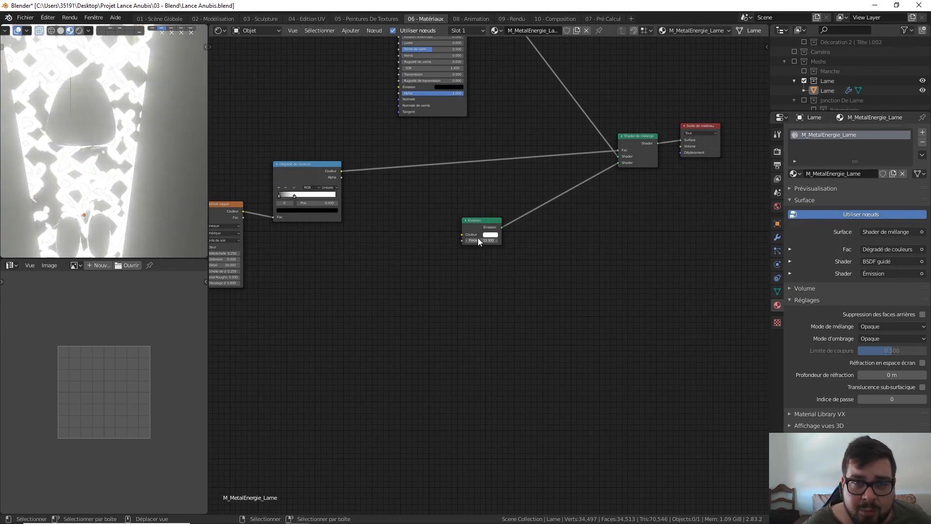
scroll(170, 194, "down", 5)
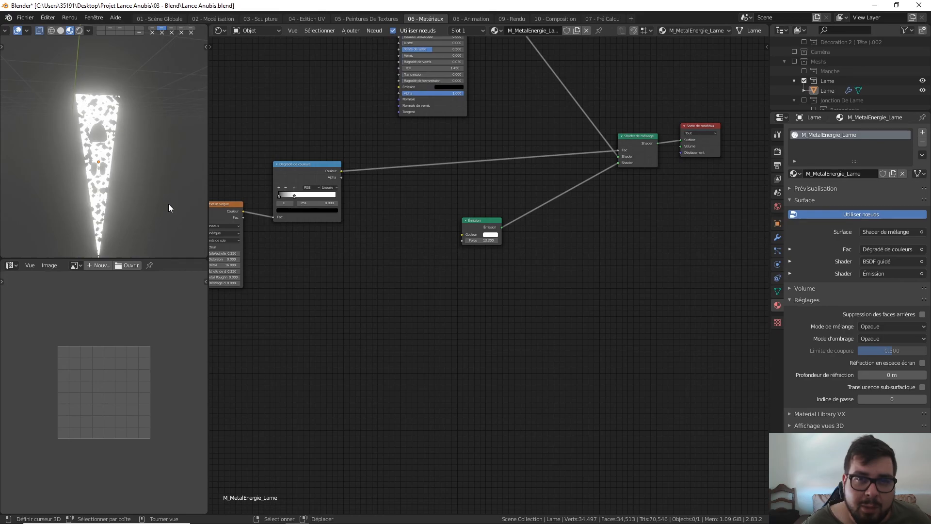